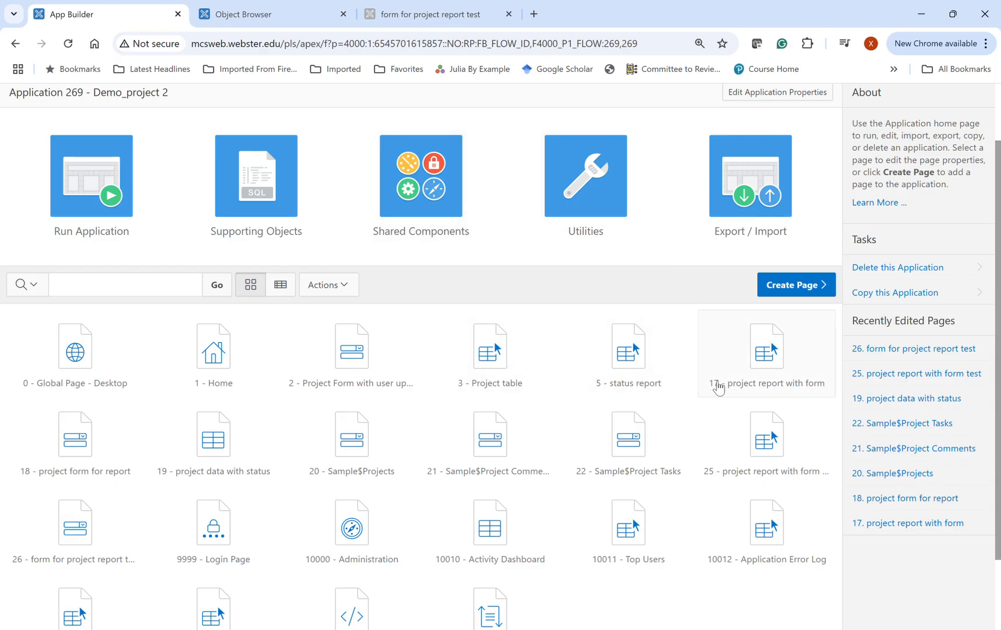
- Start a new Master Detail page in Demo_project 2 using the Side by Side layout
scroll(717, 387, down, 2)
scroll(713, 337, up, 3)
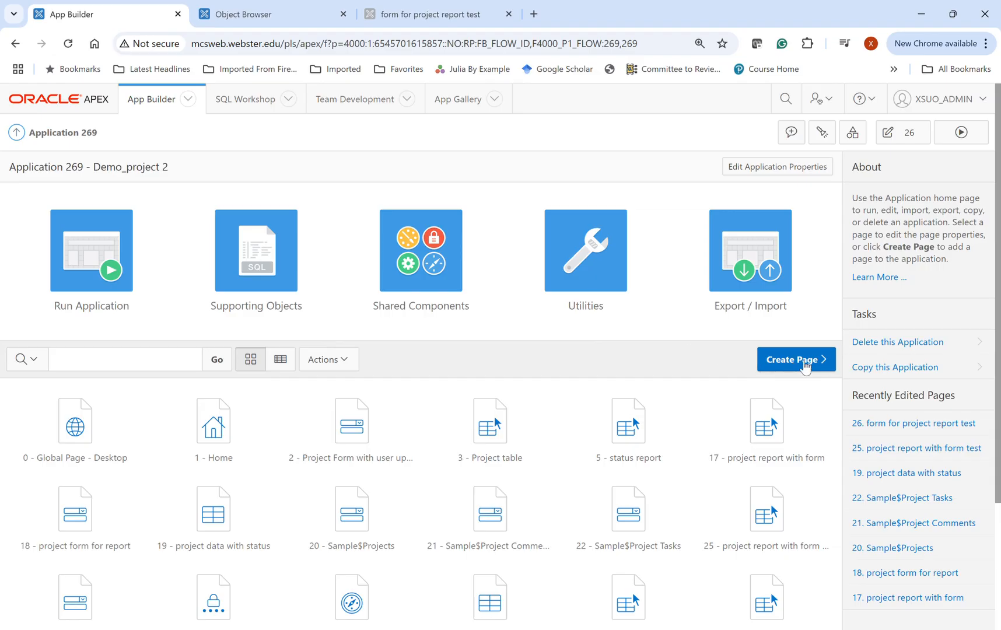
click(807, 363)
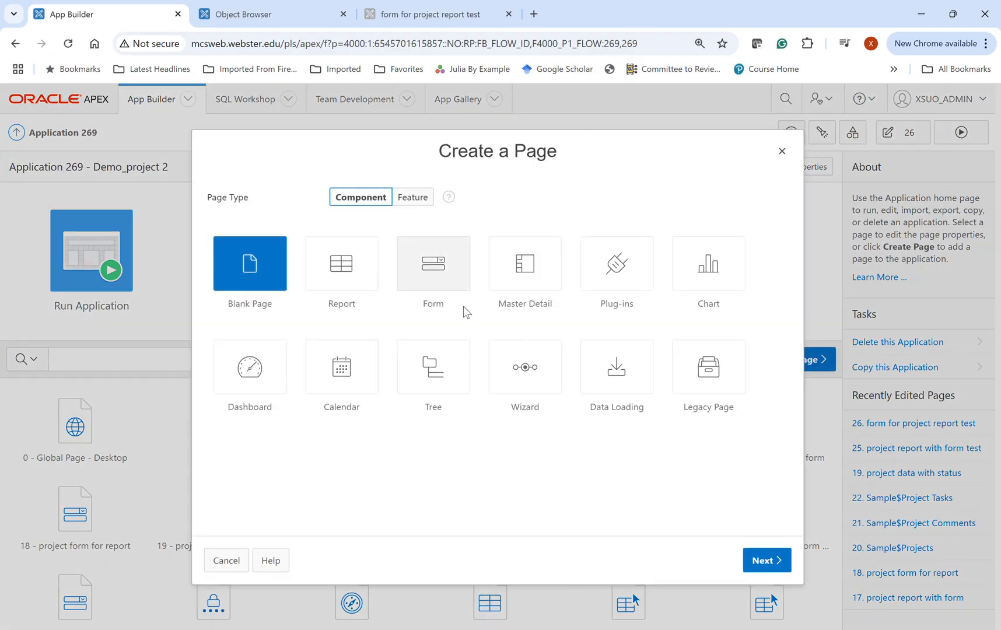
click(540, 286)
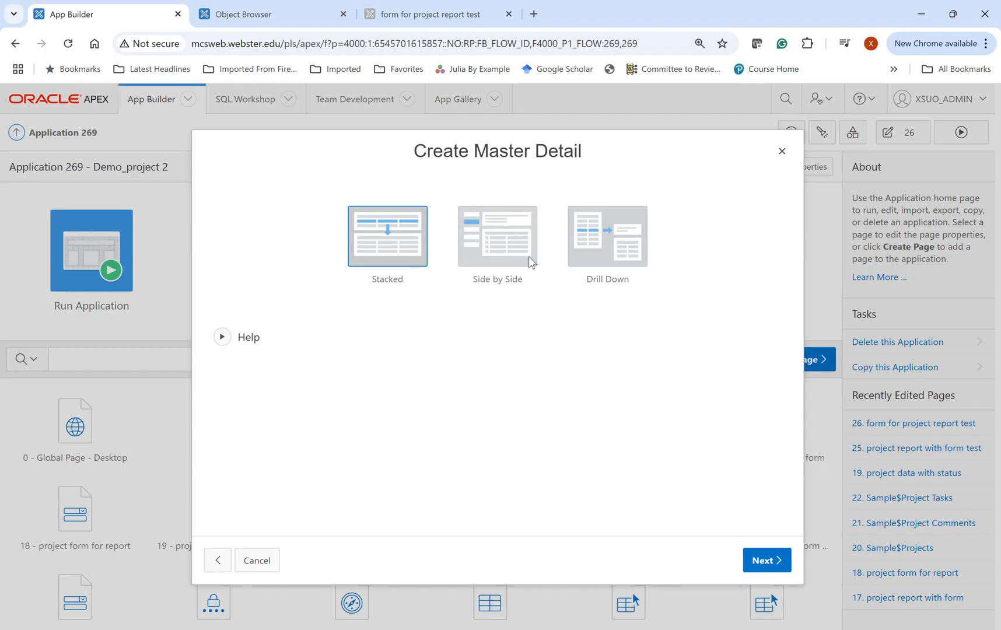
click(491, 254)
click(767, 560)
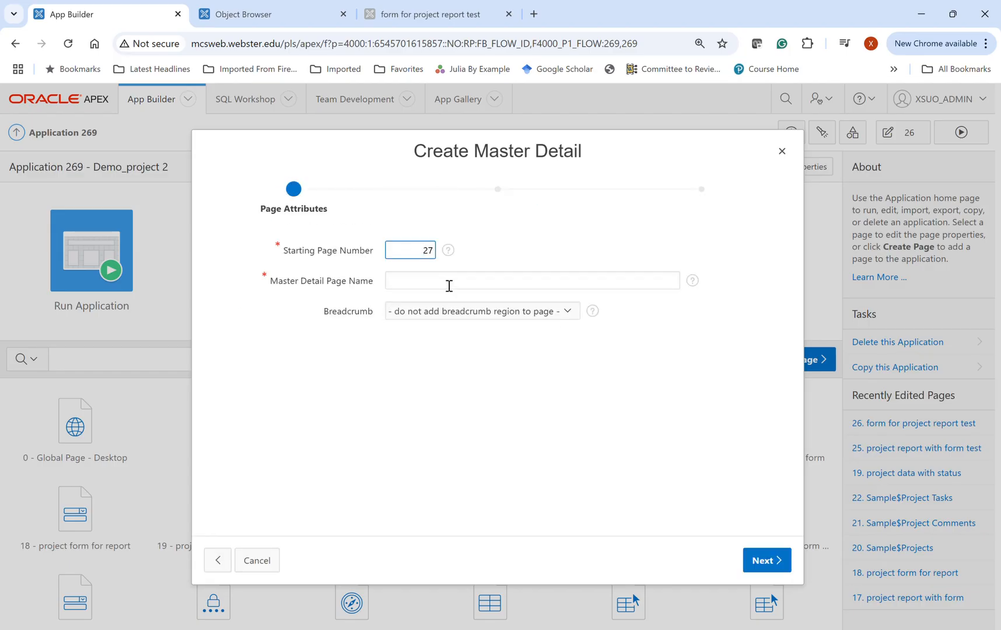
- Name the master detail page "Project master detail page"
click(488, 284)
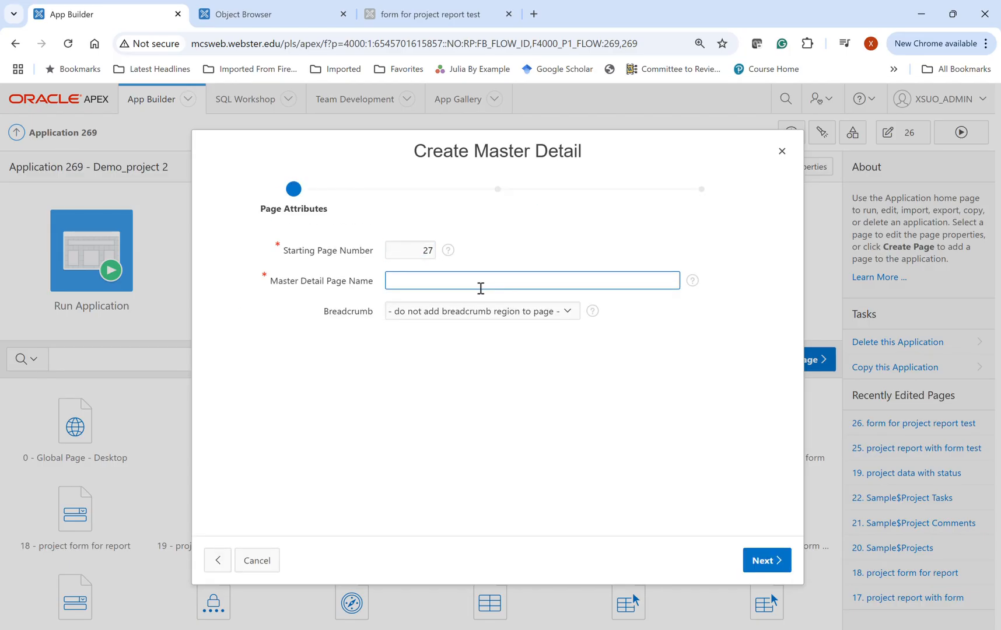
text(p)
key(BackSpace)
text(Project master detail page)
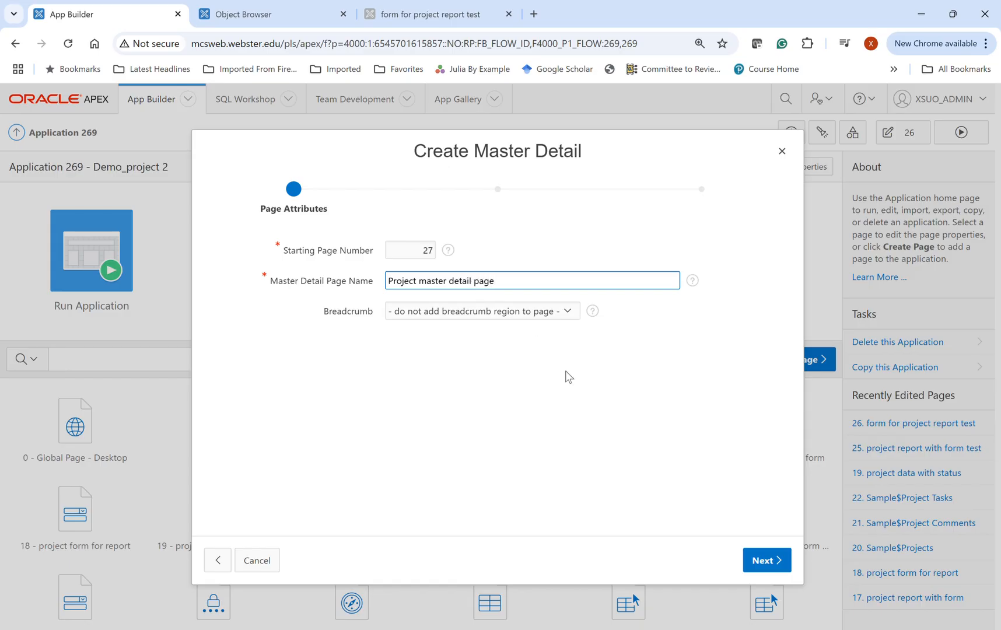
- Add a Breadcrumb region with Home as the parent entry, and create a new navigation menu entry for the page
key(Tab)
click(421, 344)
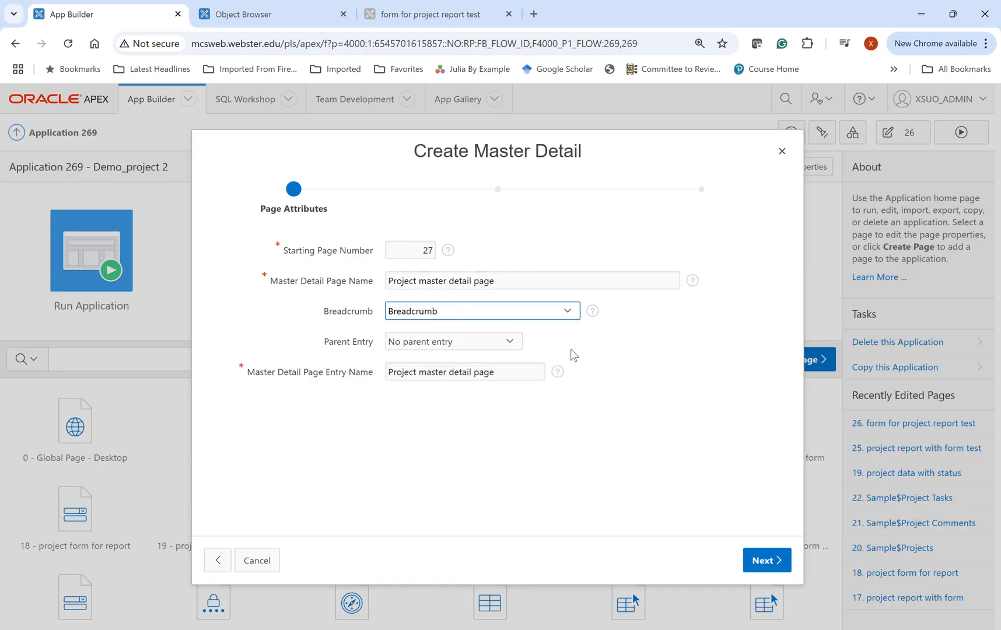
click(466, 343)
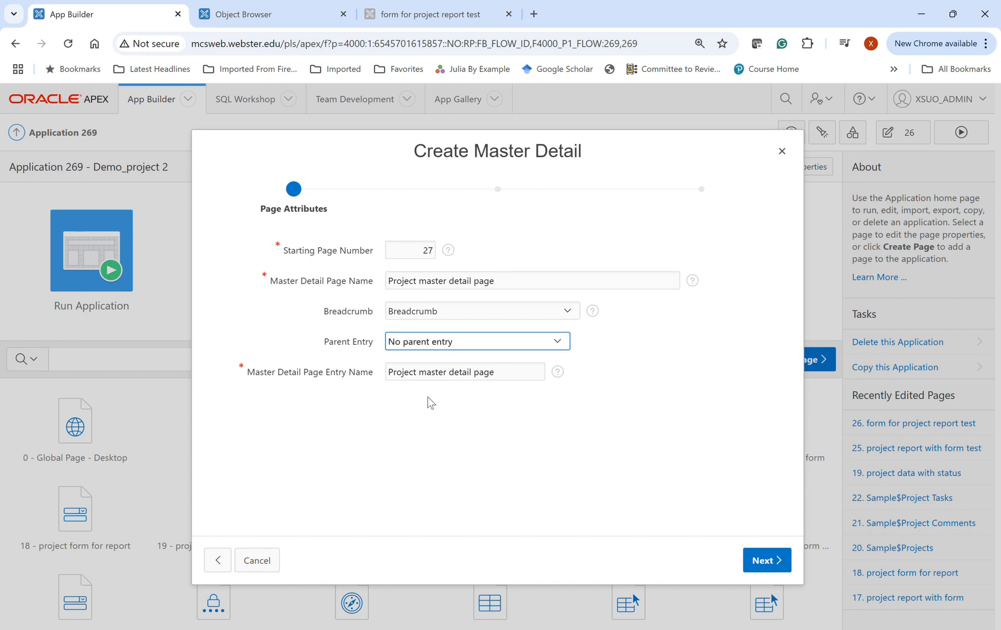
key(Down)
click(768, 562)
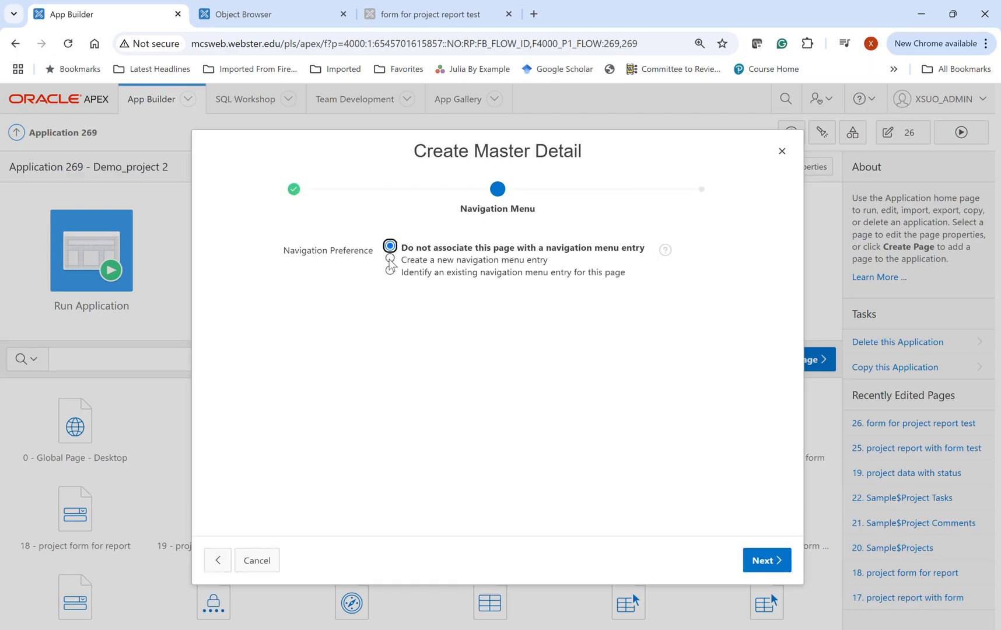
click(390, 260)
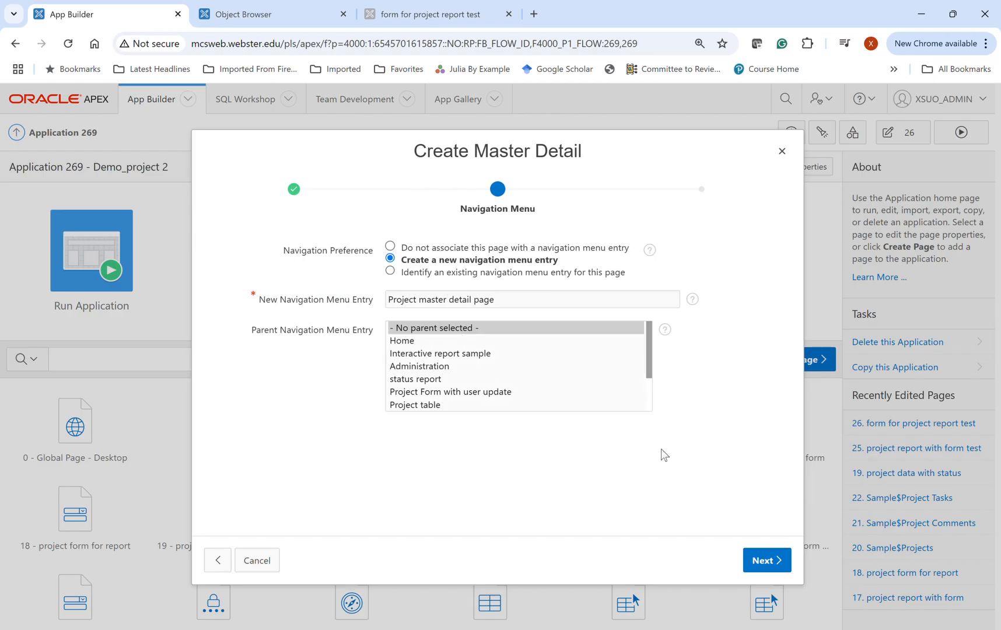
click(766, 561)
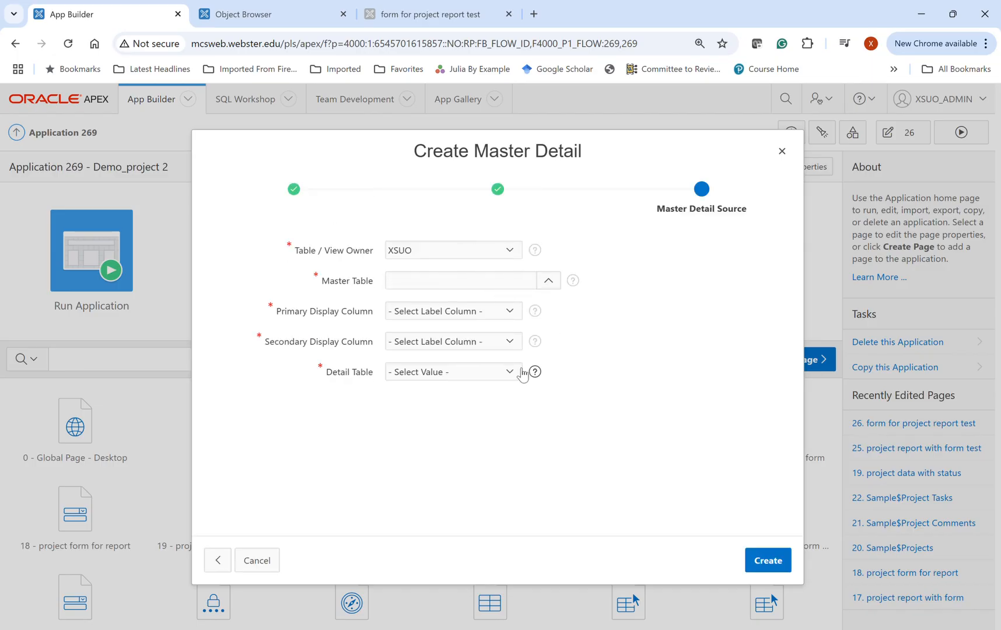
- Choose the SAMPLE$PROJECTS table as the master table
click(548, 282)
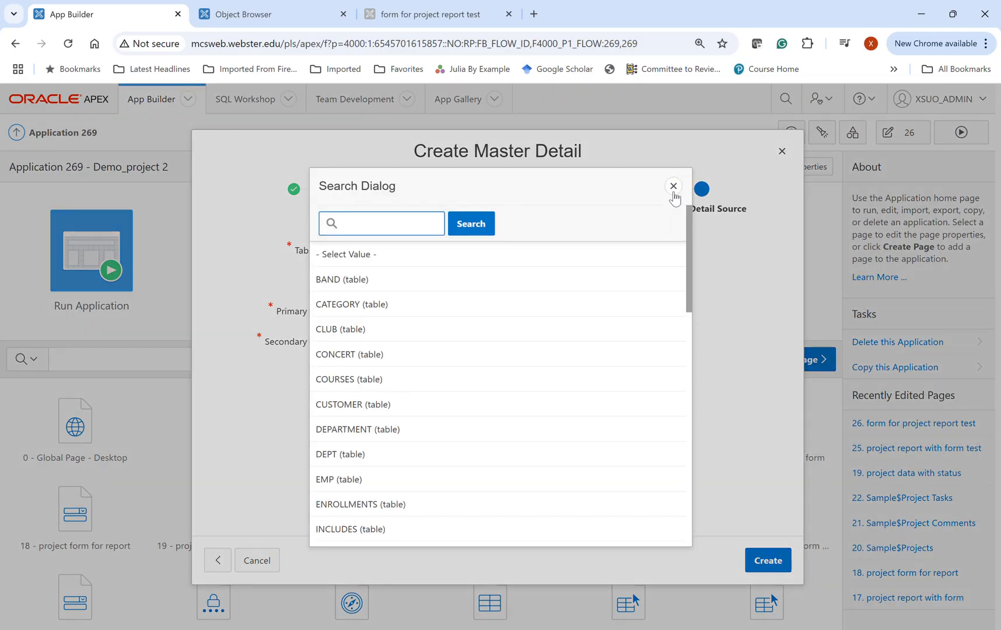
click(674, 186)
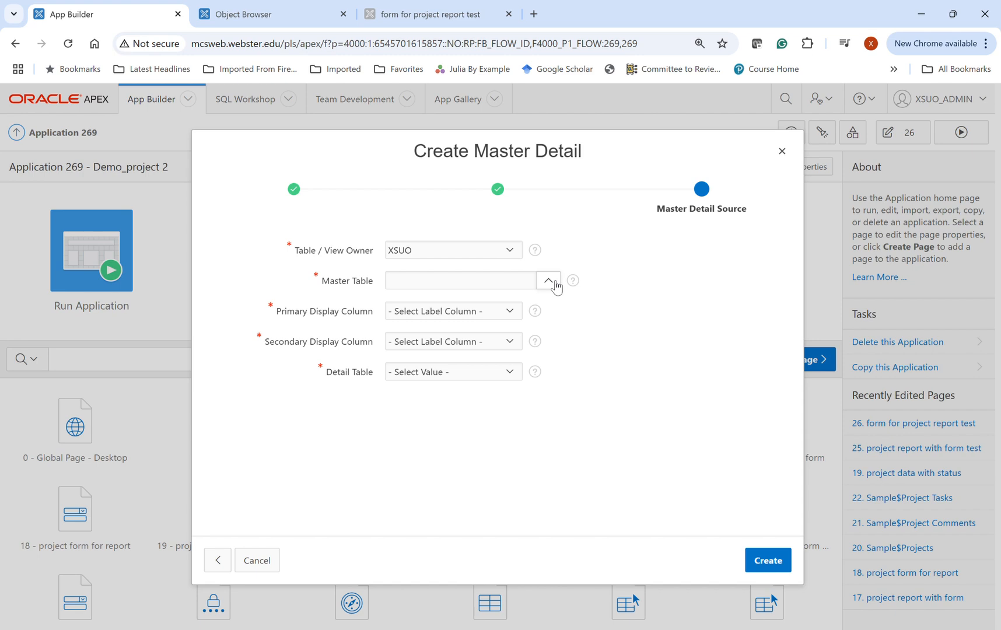
click(554, 283)
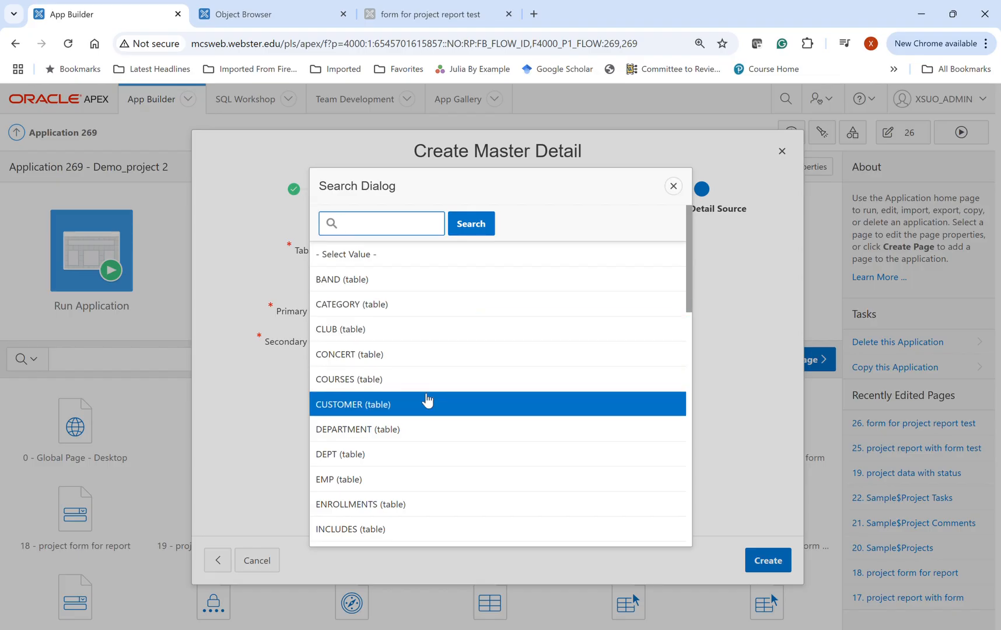
scroll(427, 401, down, 1)
scroll(427, 401, down, 7)
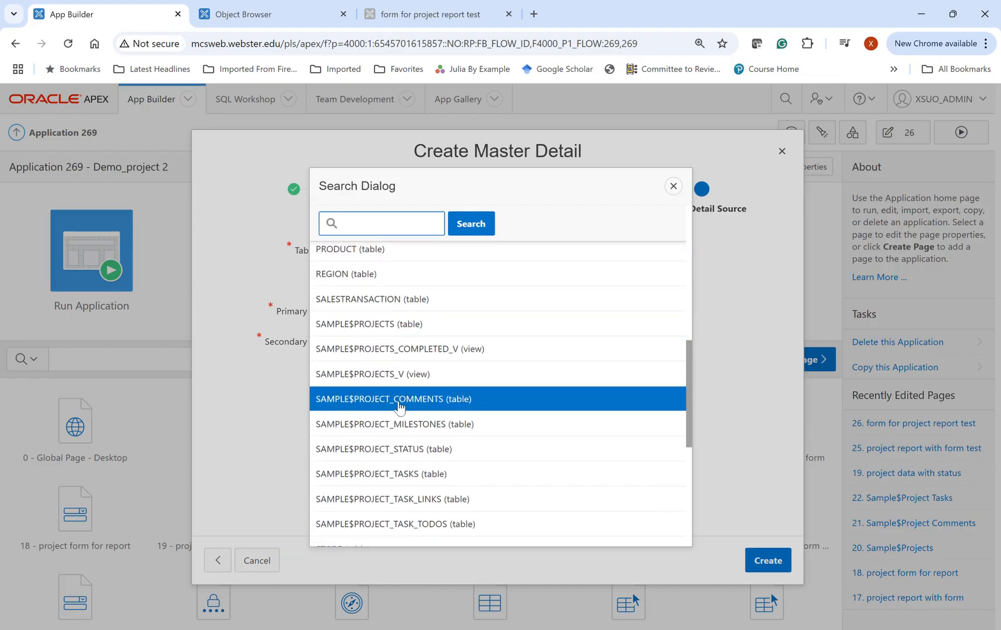
click(377, 330)
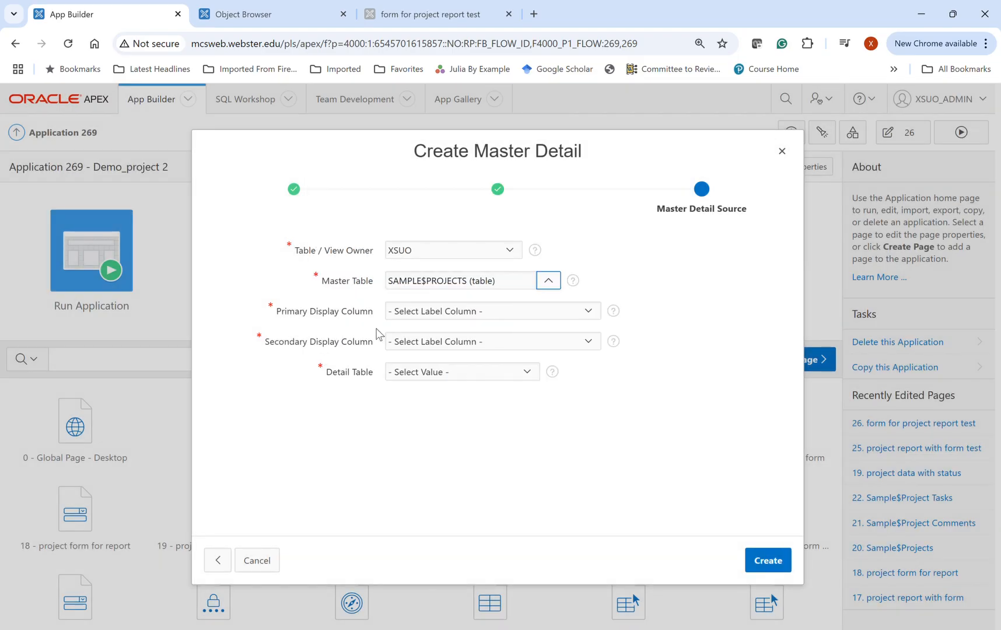
click(549, 281)
scroll(463, 365, down, 8)
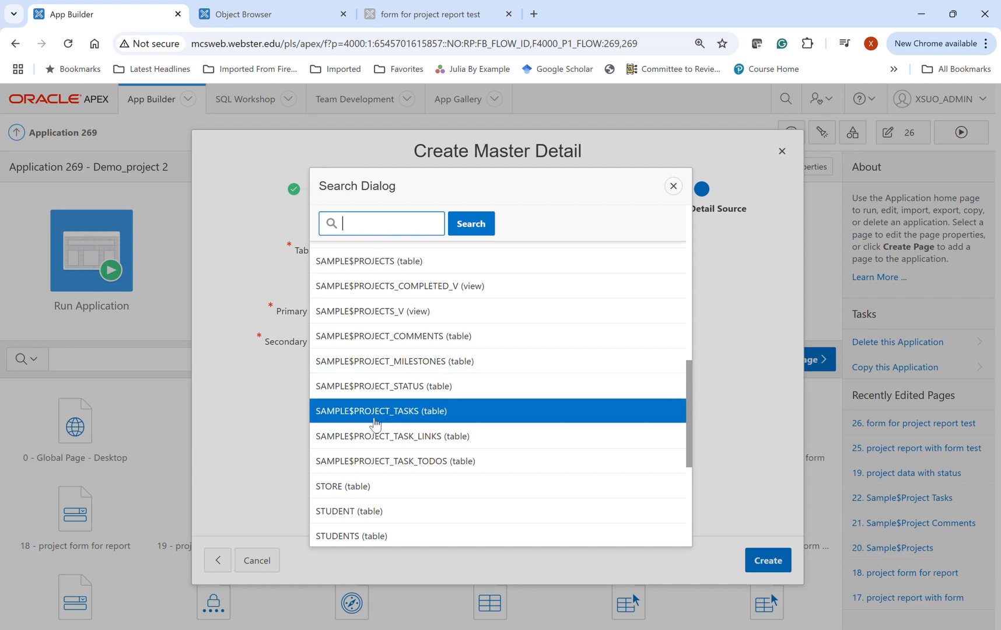
click(392, 265)
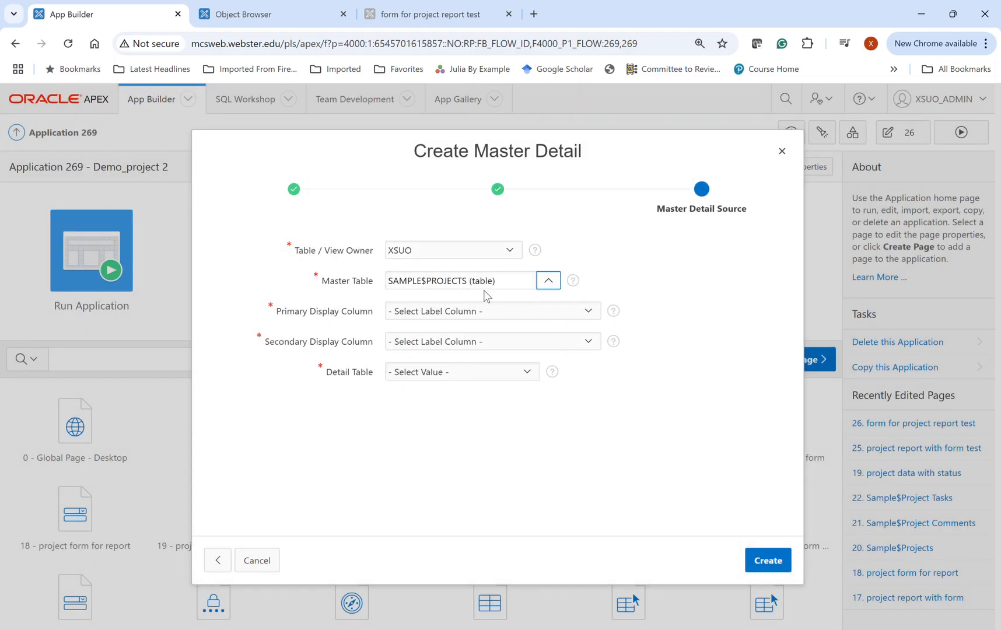
- Set the primary display column to NAME and the secondary display column to PROJECT_LEAD
click(561, 310)
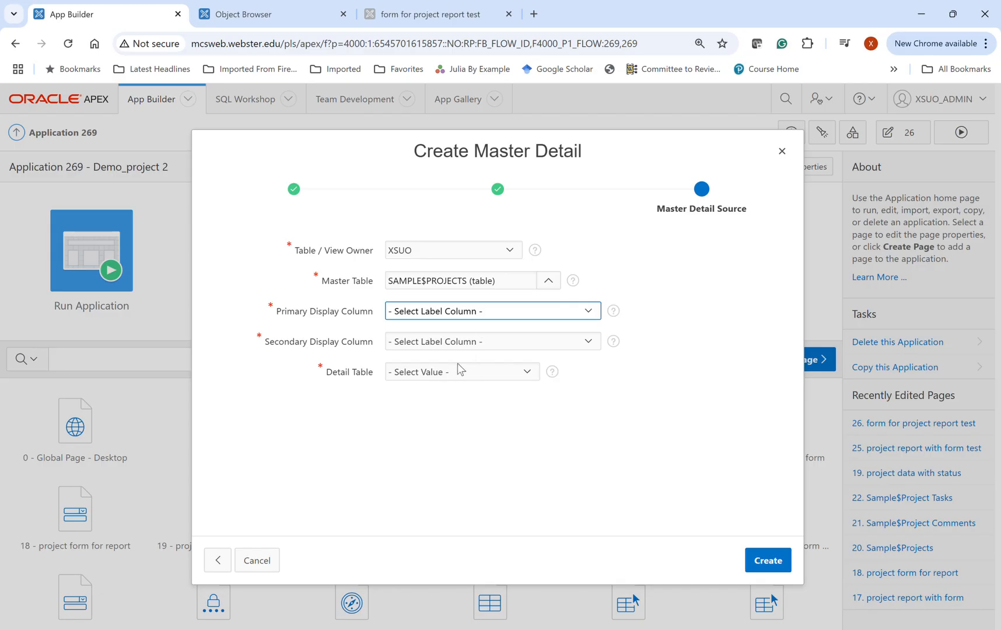
click(434, 423)
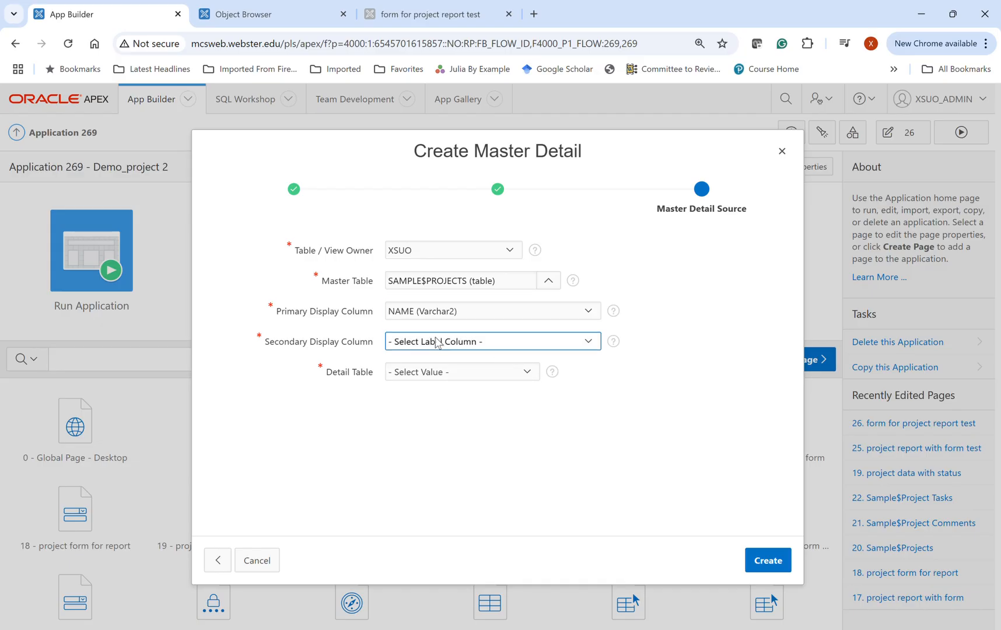
click(449, 419)
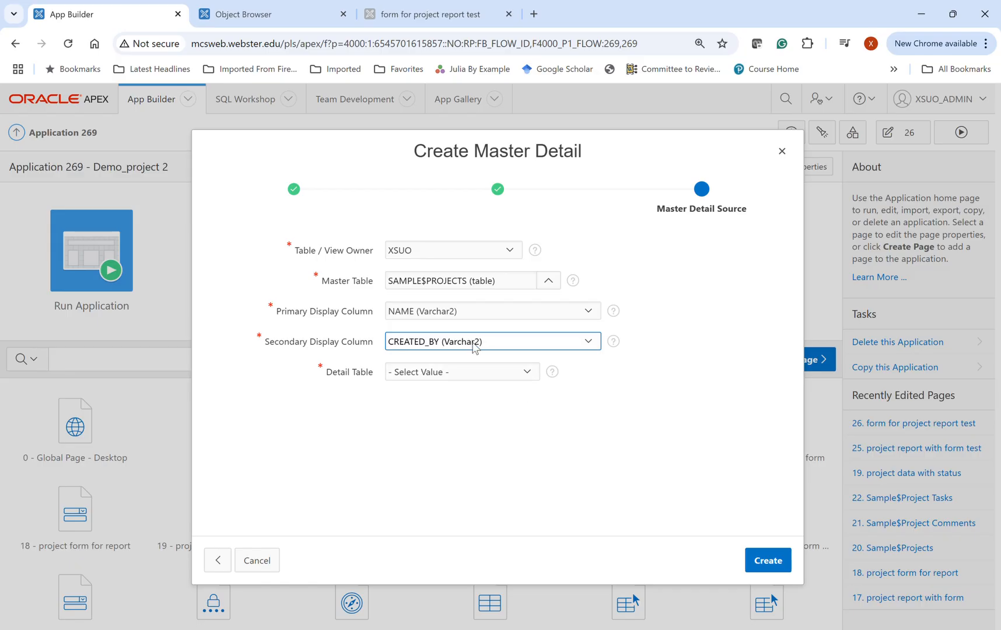
click(434, 463)
- Set the detail tables to SAMPLE$PROJECT_TASKS and SAMPLE$PROJECT_COMMENTS, and create the master detail page
click(434, 377)
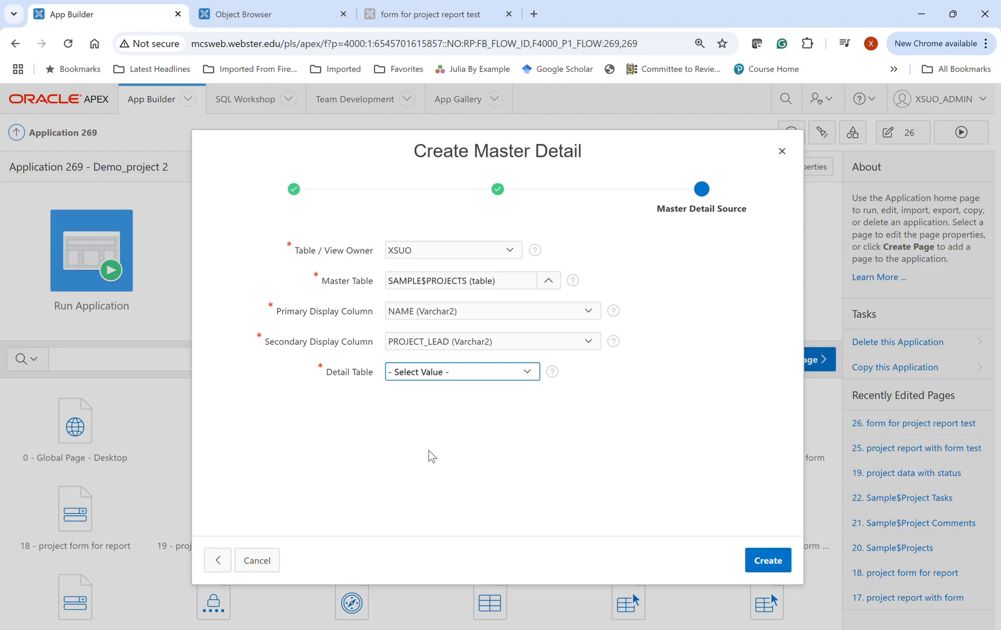
click(499, 439)
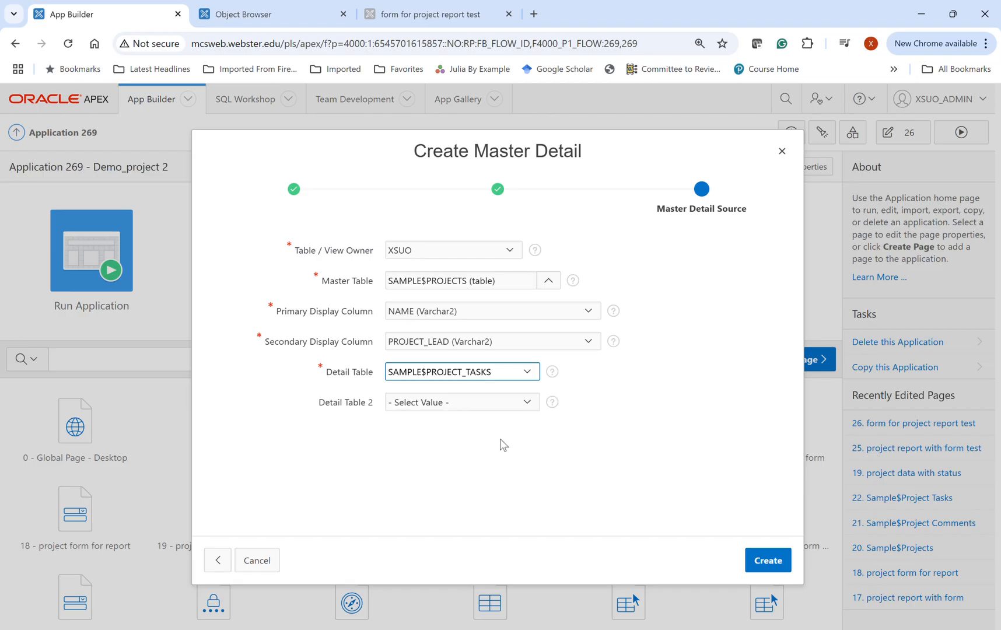
click(484, 410)
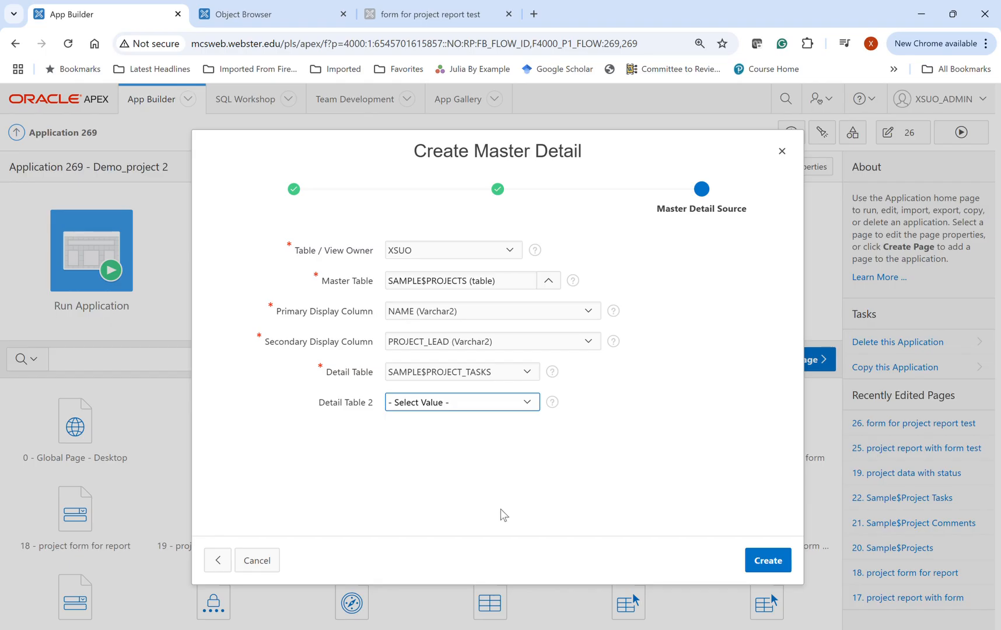
click(487, 441)
click(721, 475)
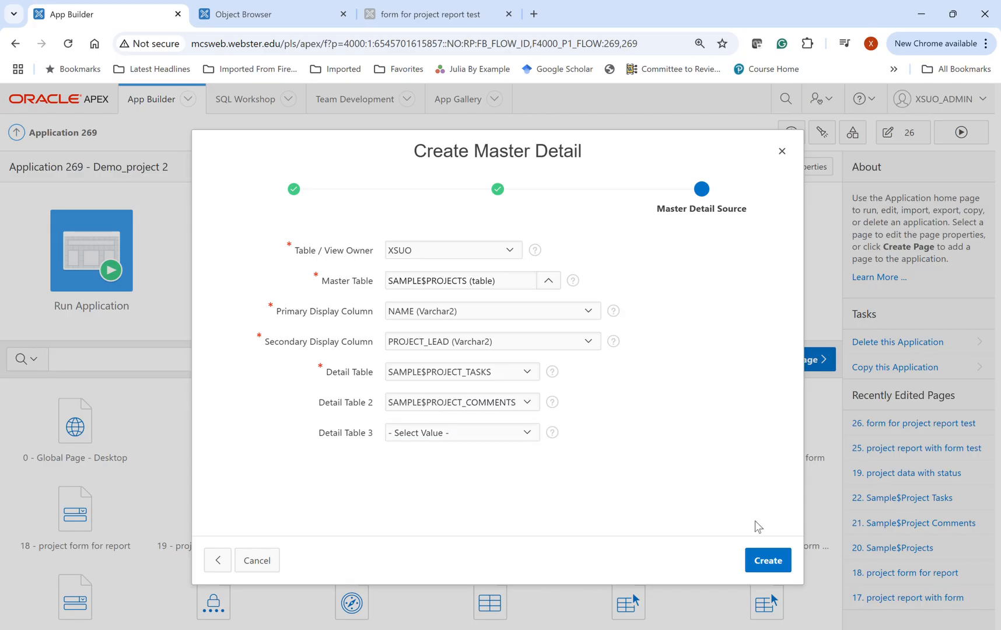
click(777, 562)
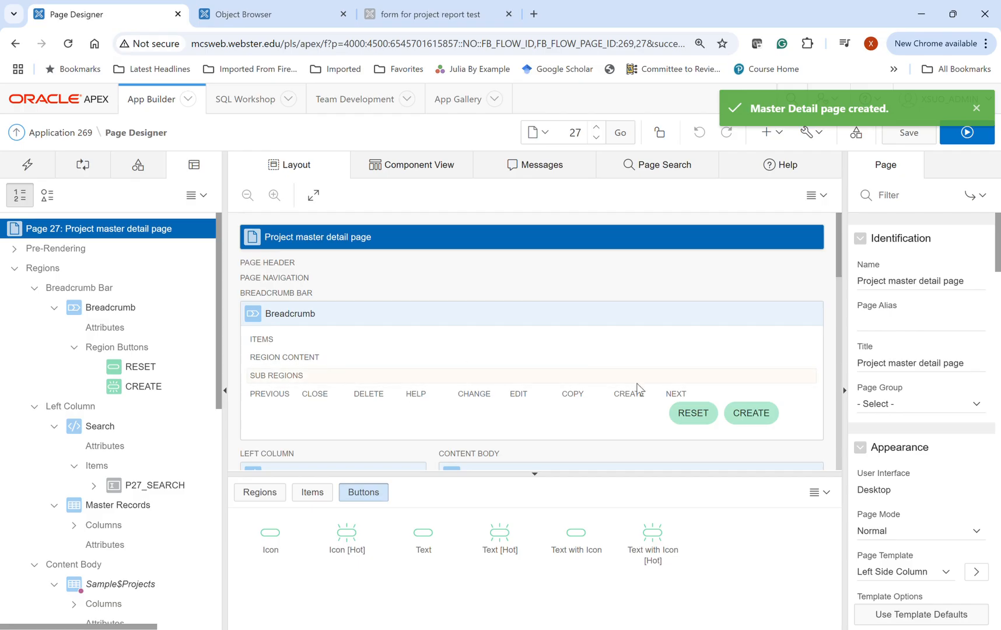
- Run the page and examine the details and tasks of the Configure Web Development Tool Environment project
click(963, 140)
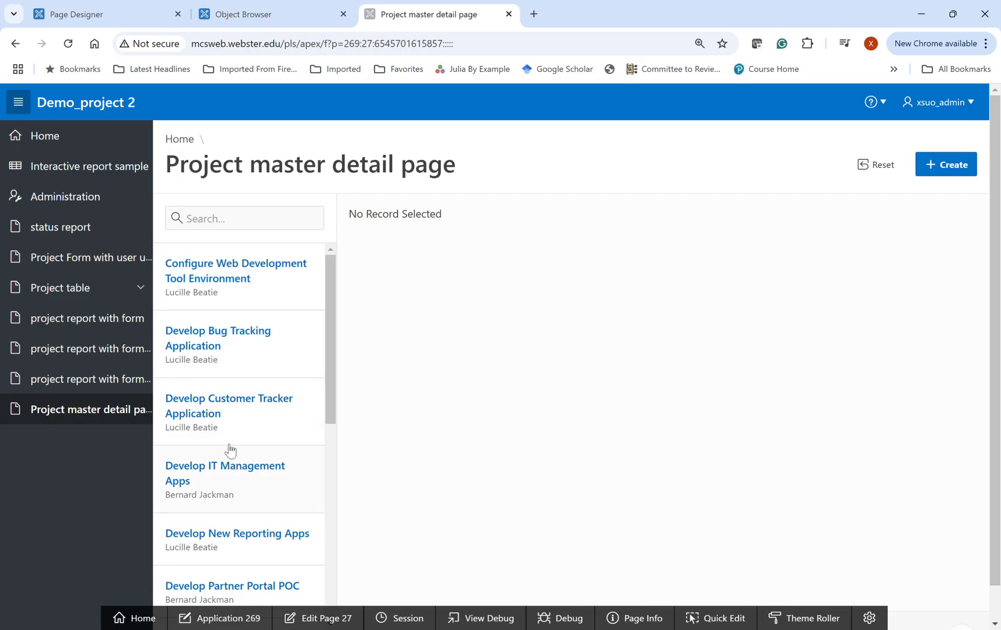
click(207, 287)
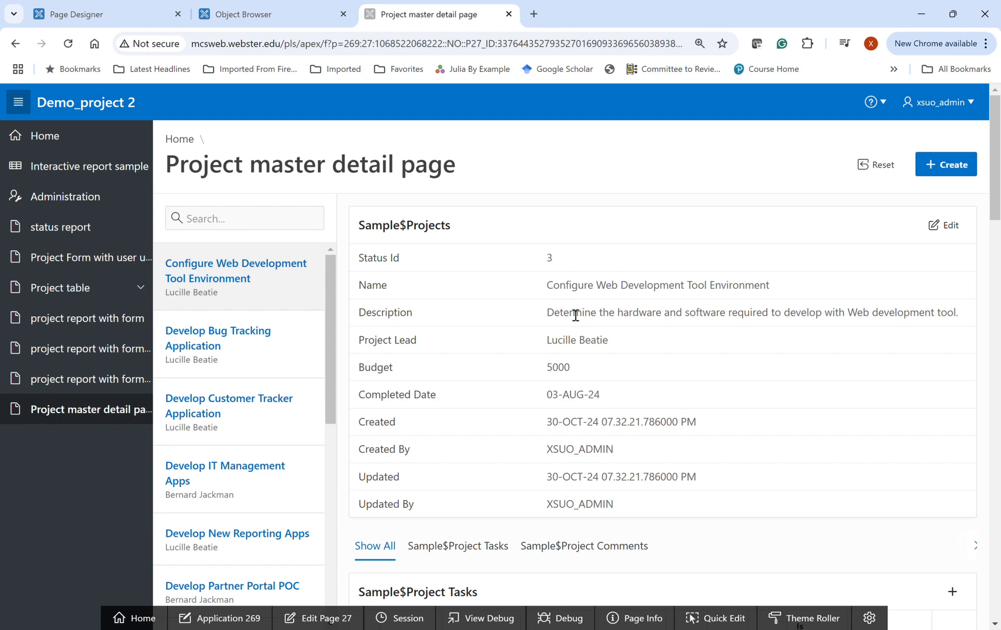
scroll(581, 332, down, 3)
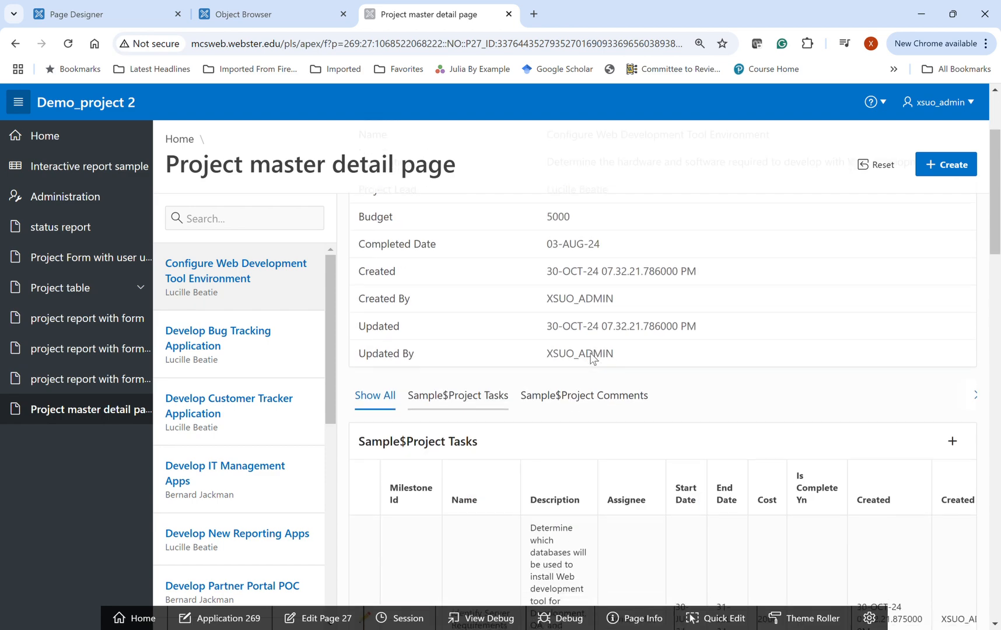
scroll(594, 358, down, 5)
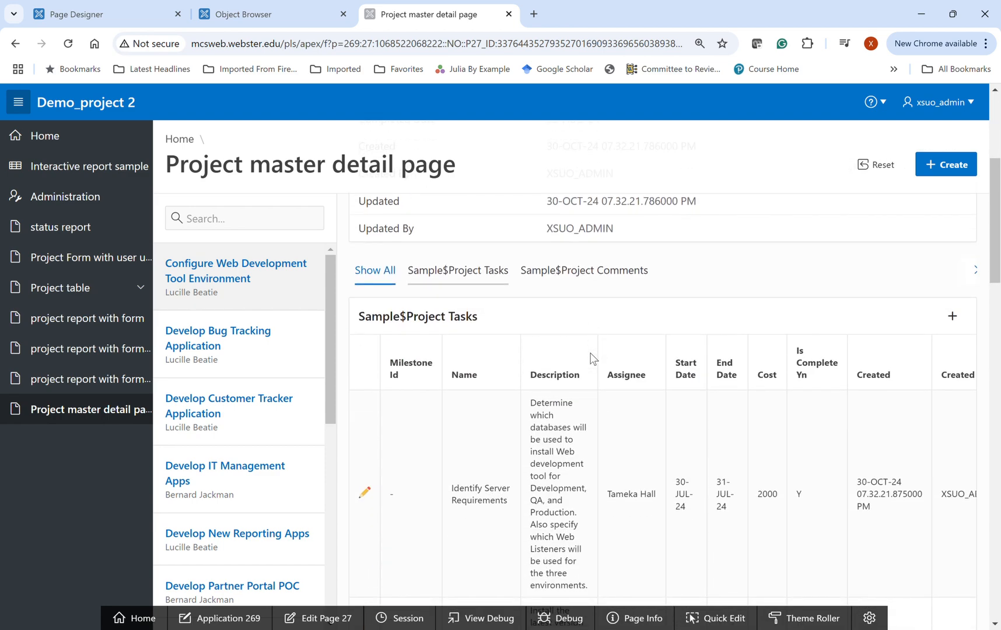
scroll(593, 358, up, 3)
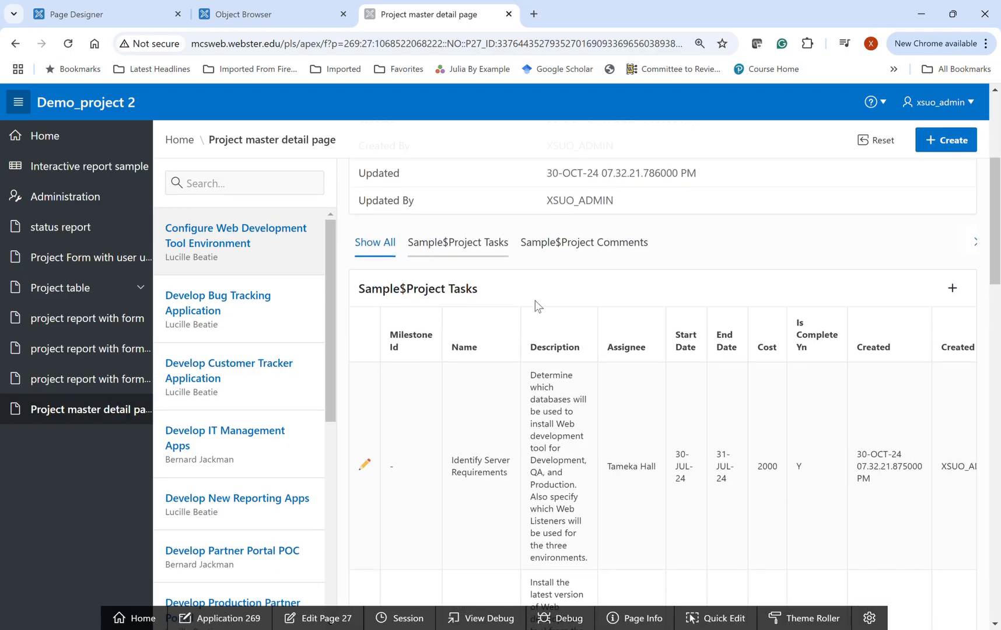
- Open page 27 in Page Designer and bring up the Sample$Project Tasks region in its layout
click(320, 618)
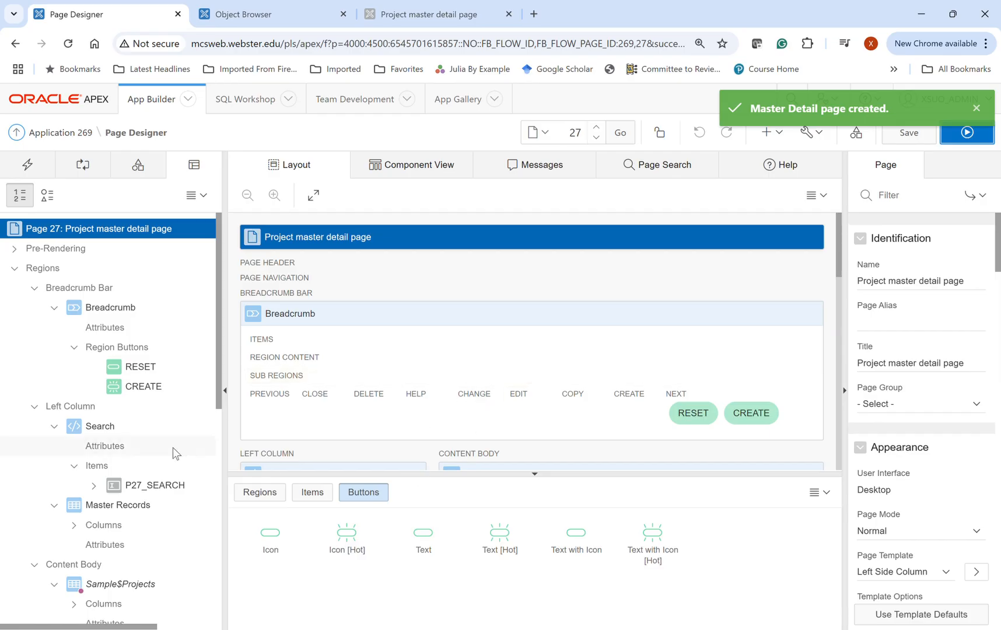
scroll(103, 463, down, 1)
scroll(283, 437, down, 5)
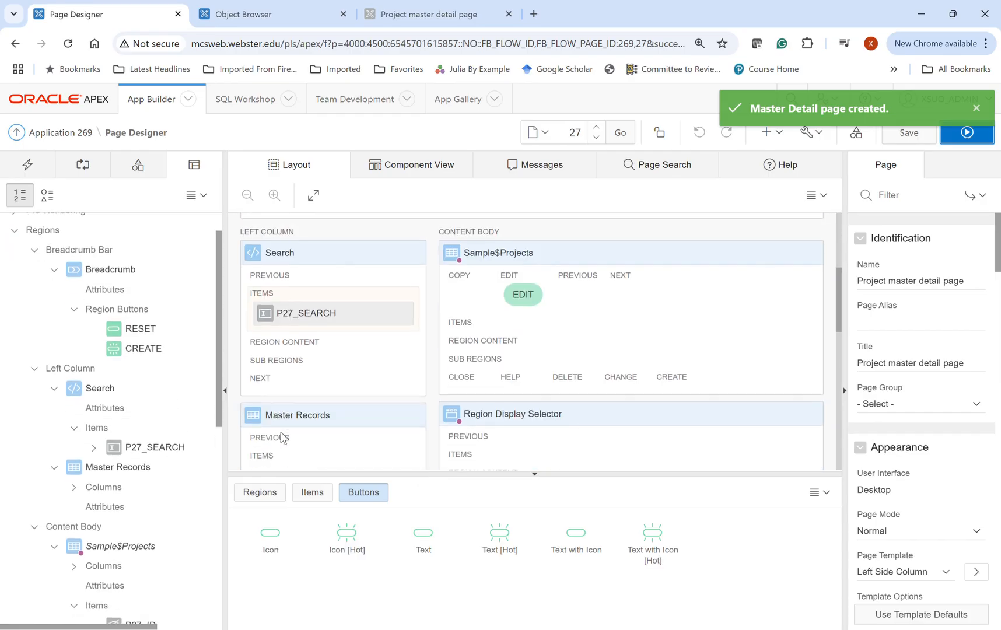
scroll(481, 280, down, 4)
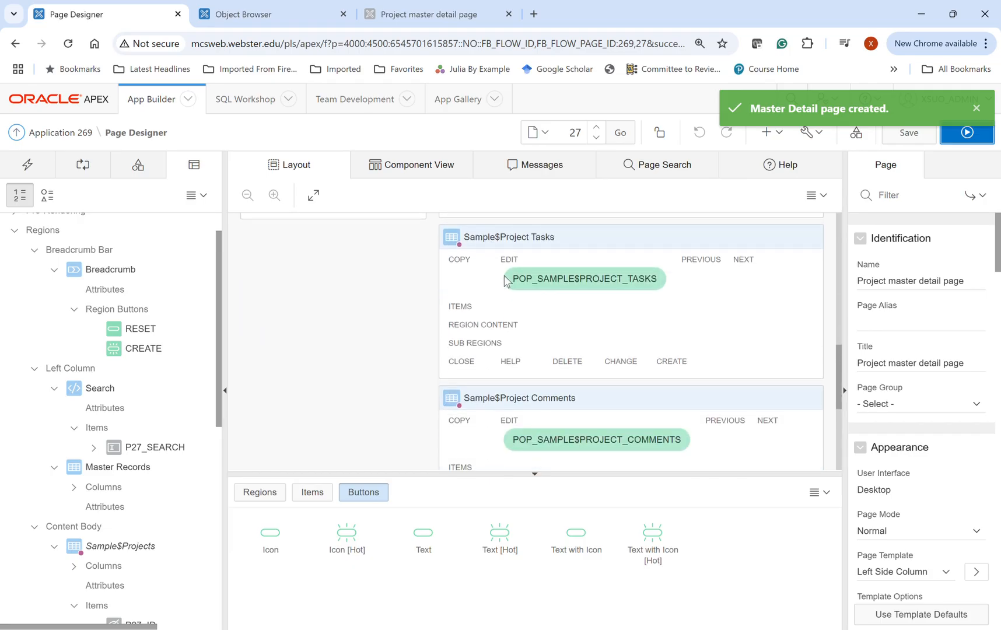
- Rename the POP_SAMPLE$PROJECT_TASKS button in the Sample$Project Tasks region as Show TASKS
click(549, 282)
click(924, 282)
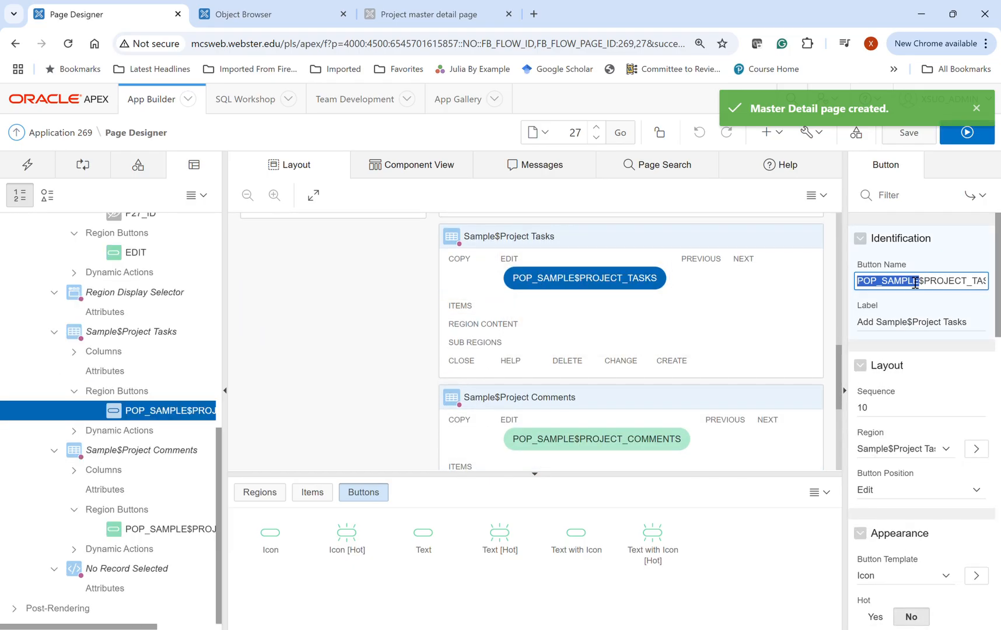
triple_click(917, 283)
click(893, 285)
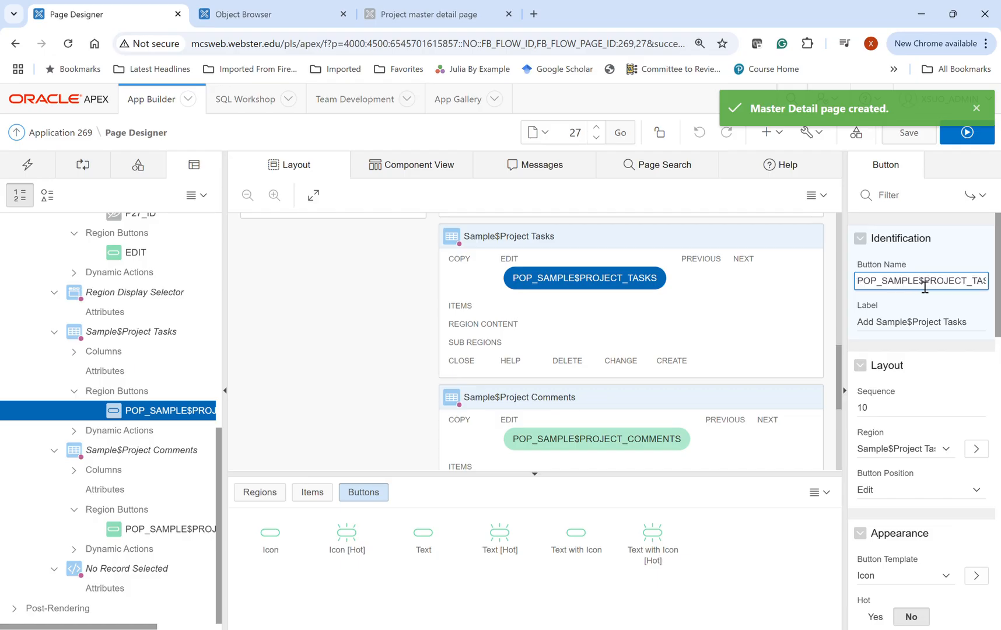
drag(883, 286, 975, 287)
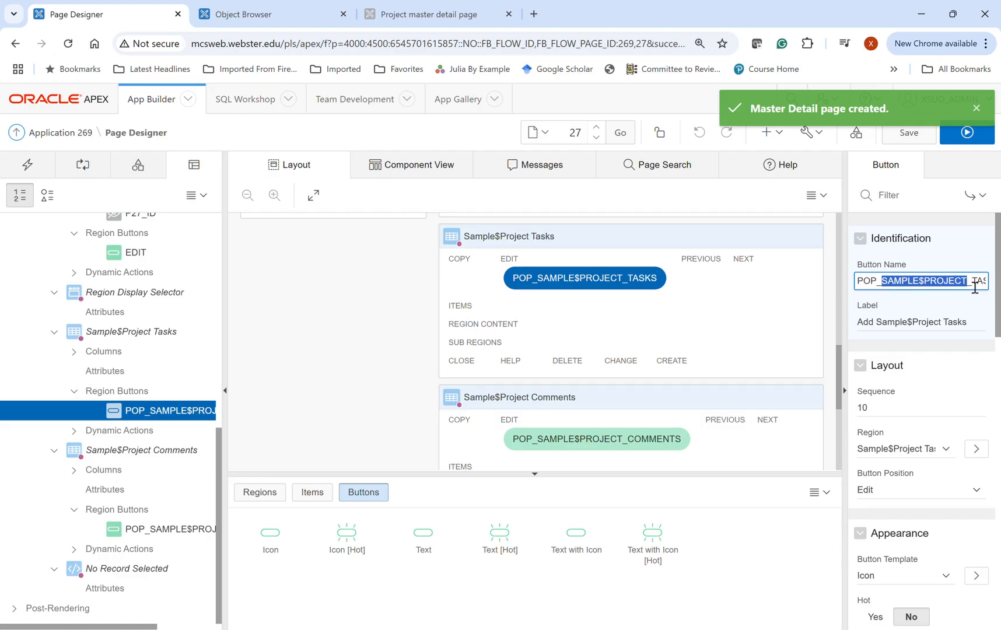
key(BackSpace)
key(BackSpace)
key(BackSpace)
key(BackSpace)
key(BackSpace)
text(z)
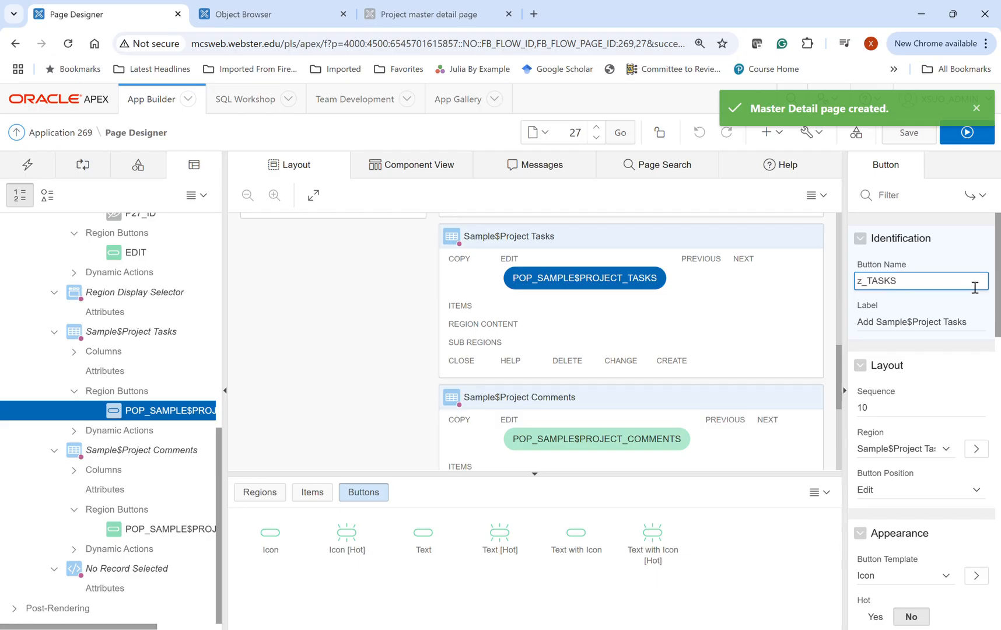
key(BackSpace)
text(Sohw)
key(BackSpace)
key(BackSpace)
key(BackSpace)
text(how)
key(Delete)
key(Delete)
text(T)
click(624, 451)
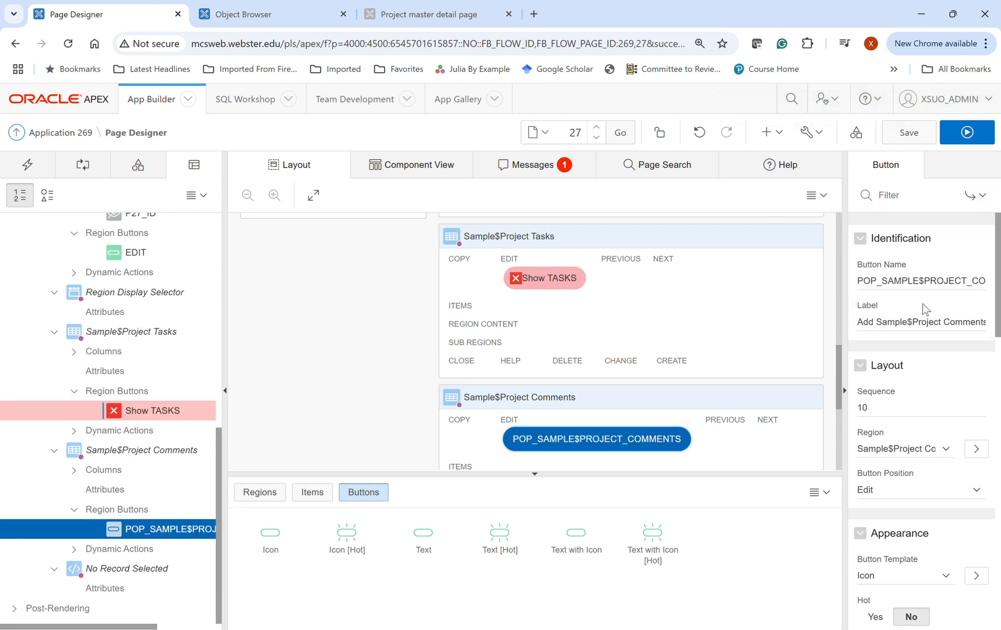
- Replace the space in the tasks button's name with an underscore to make it Show_TASKS
click(556, 283)
click(903, 283)
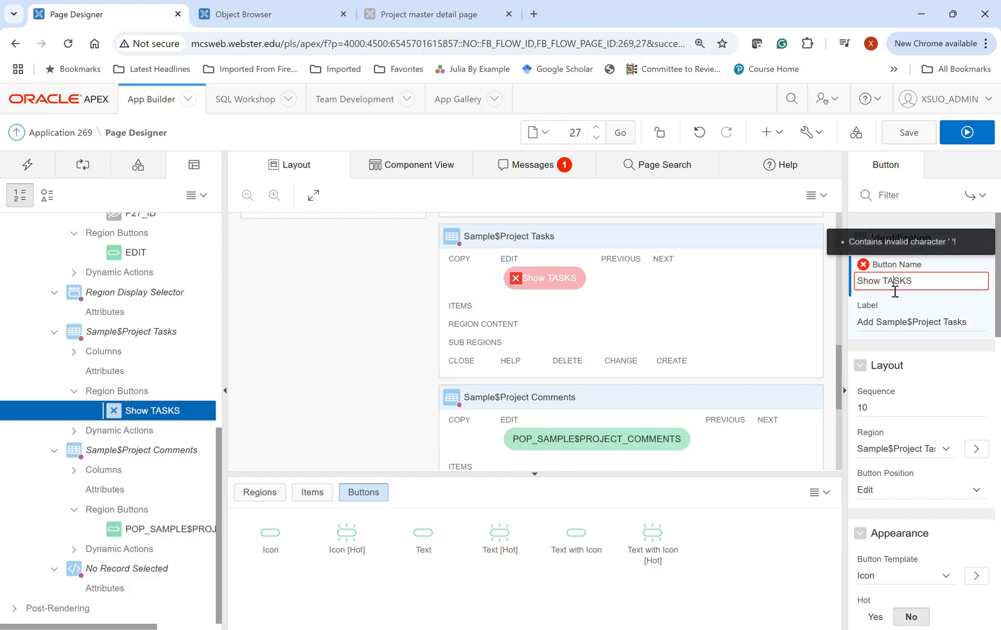
click(886, 286)
key(BackSpace)
text(_)
- Change the Show_TASKS button's label to Add Sample Project Tasks and save the page
click(910, 324)
double_click(910, 324)
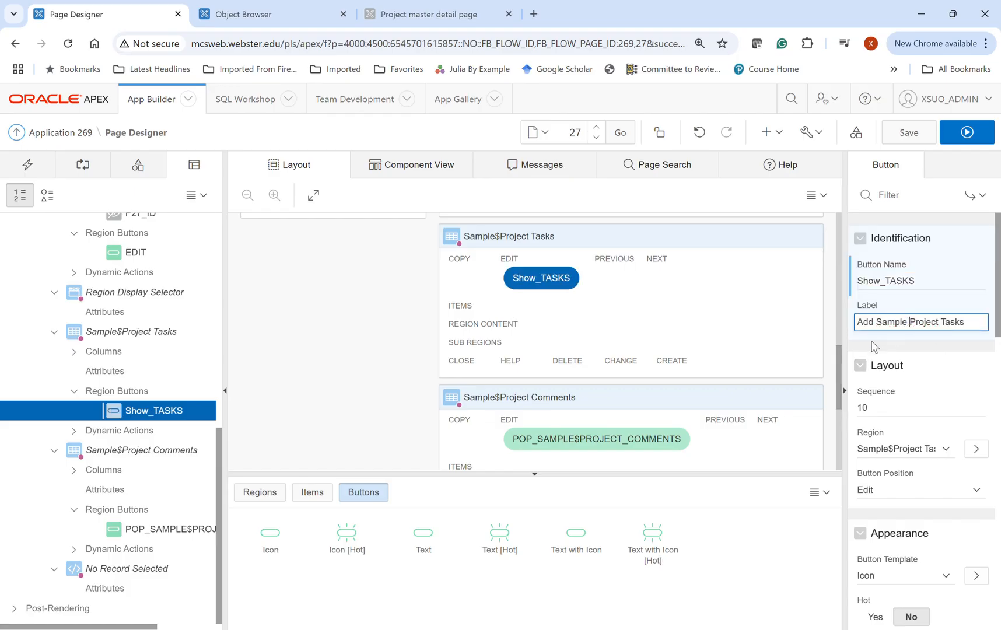
scroll(940, 320, down, 10)
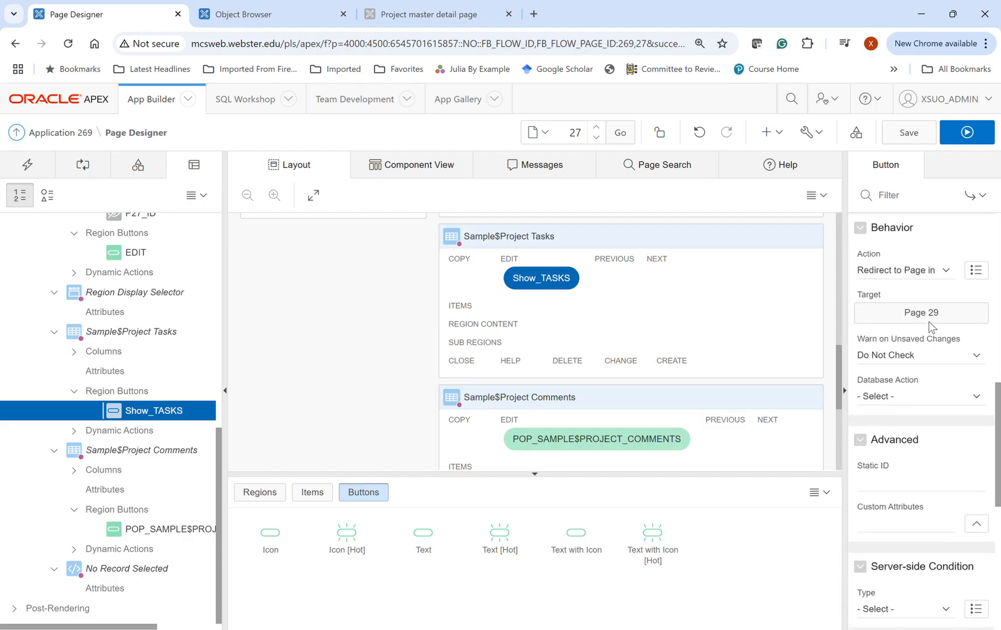
scroll(932, 326, up, 10)
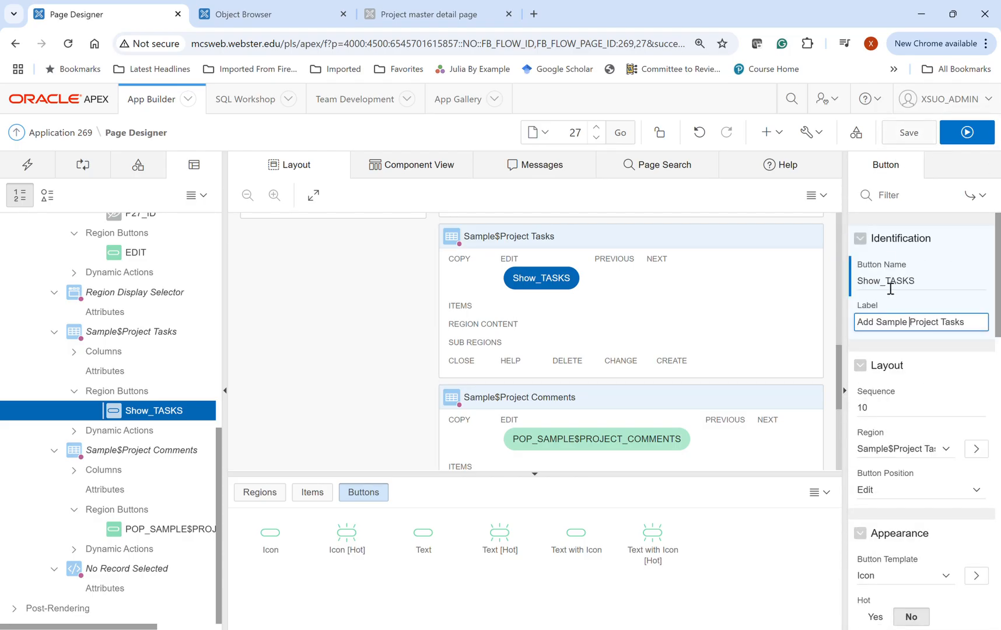
click(916, 138)
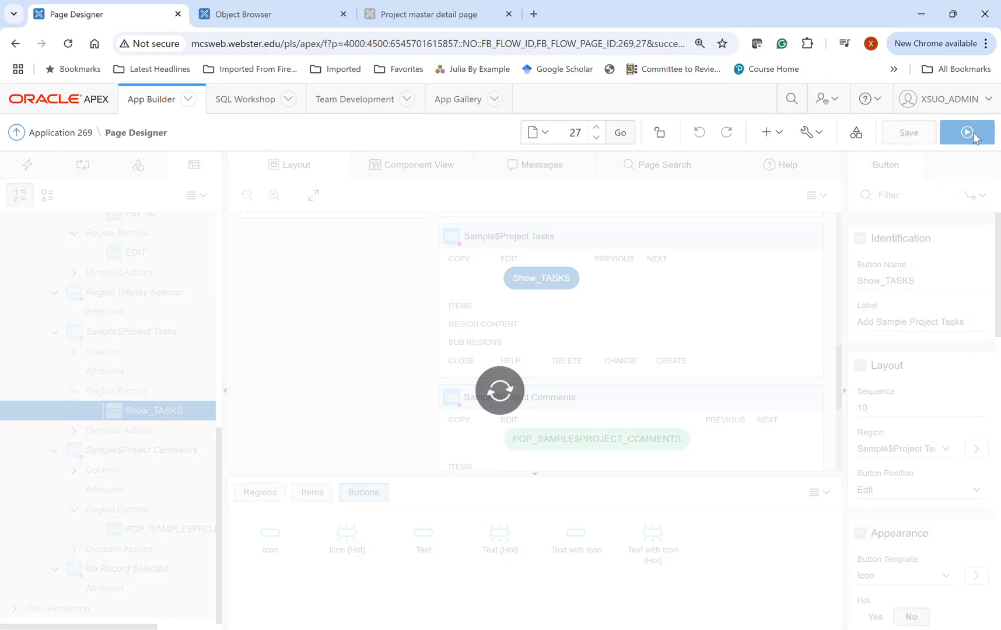
- Run the saved page and look through the task list of the Configure Web Development Tool Environment project
click(970, 132)
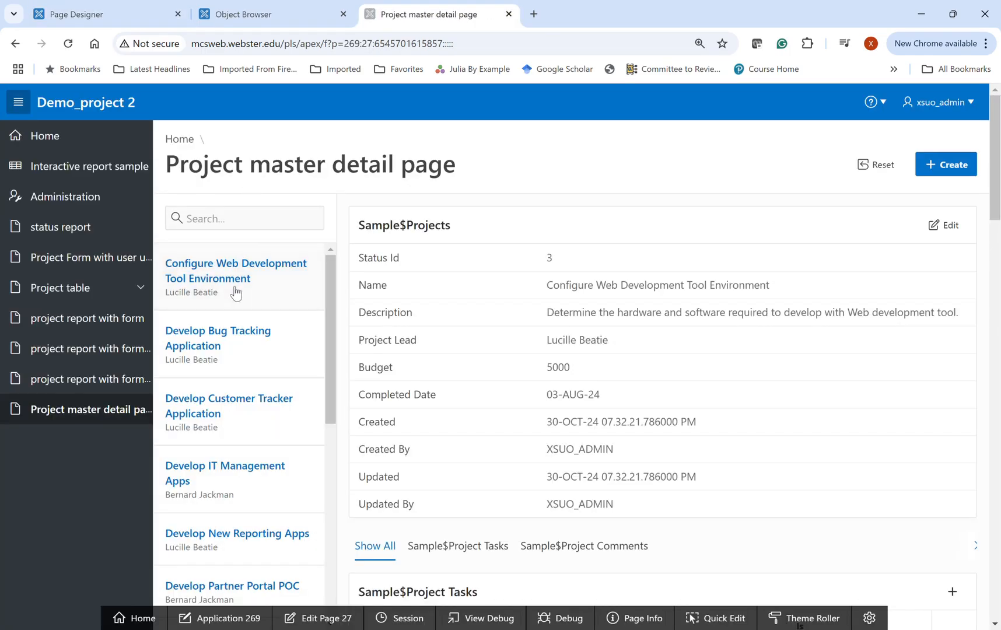
scroll(467, 408, down, 4)
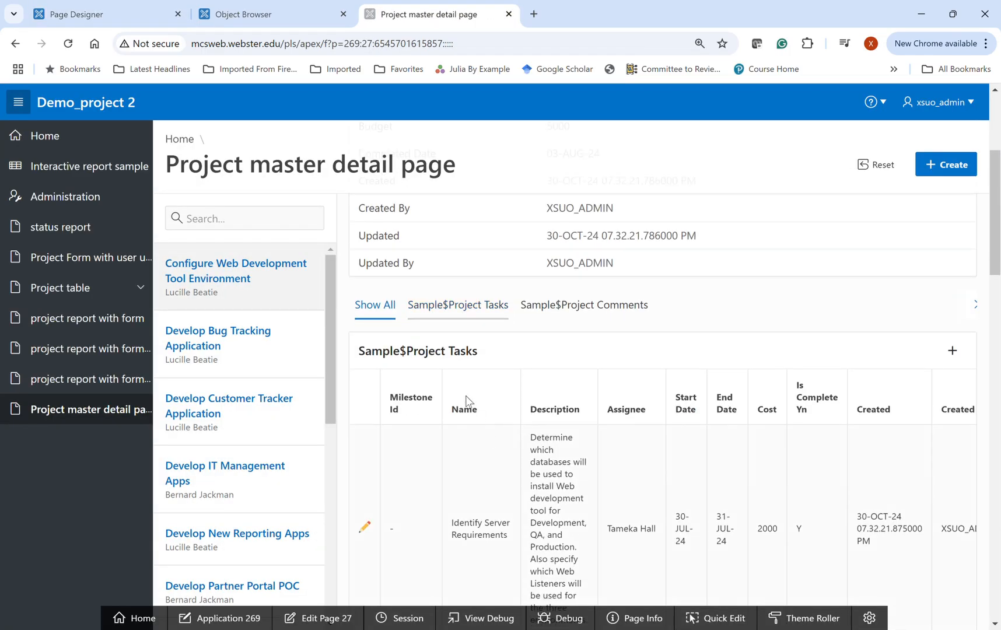
scroll(511, 402, down, 6)
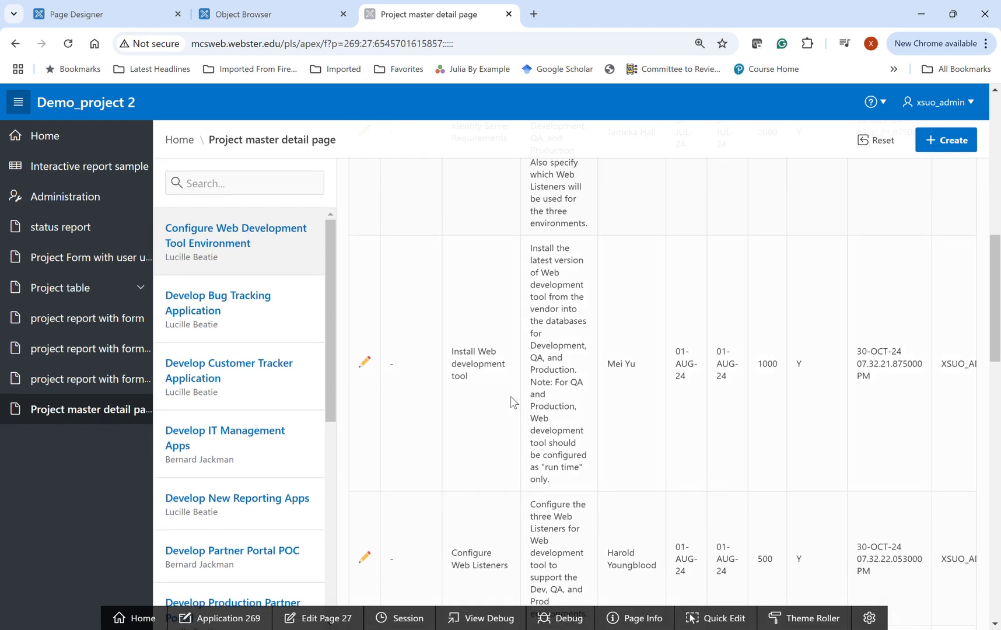
scroll(510, 396, down, 4)
scroll(510, 395, up, 4)
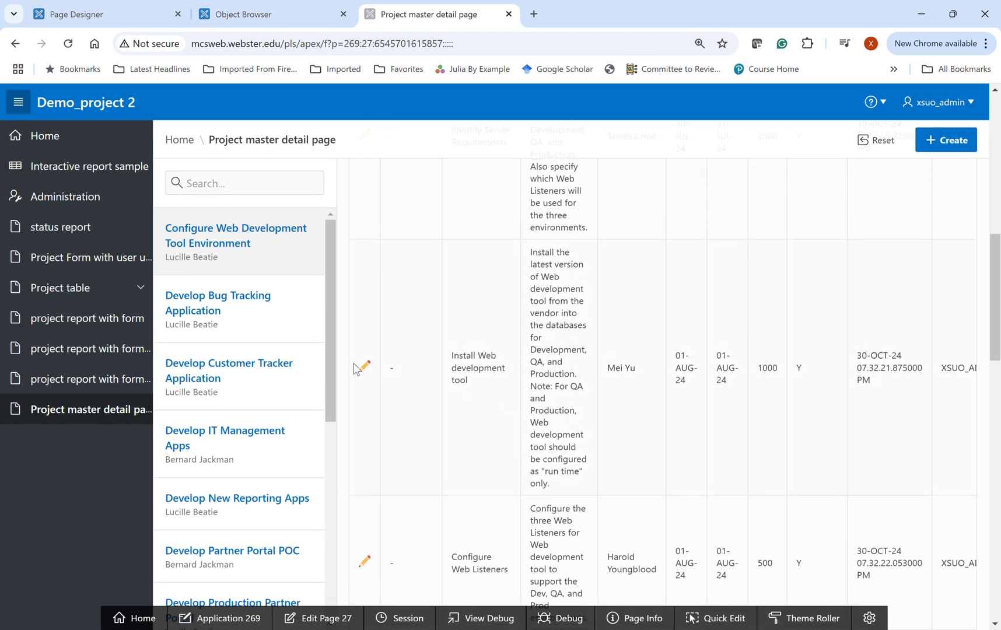
scroll(420, 371, up, 4)
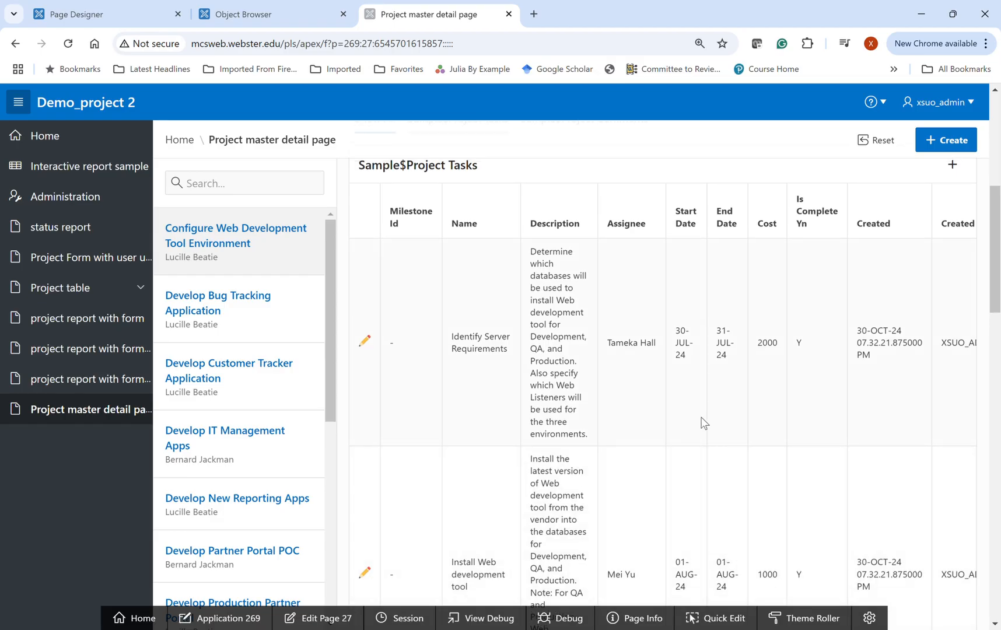
- View the edit form of the Identify Server Requirements task and close it without changes
click(365, 342)
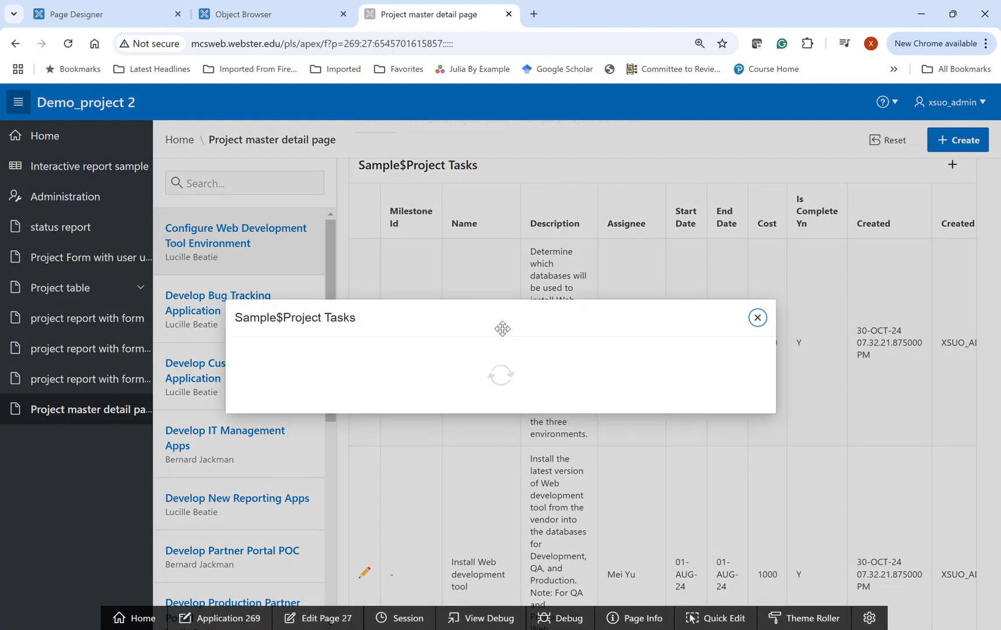
scroll(415, 376, down, 4)
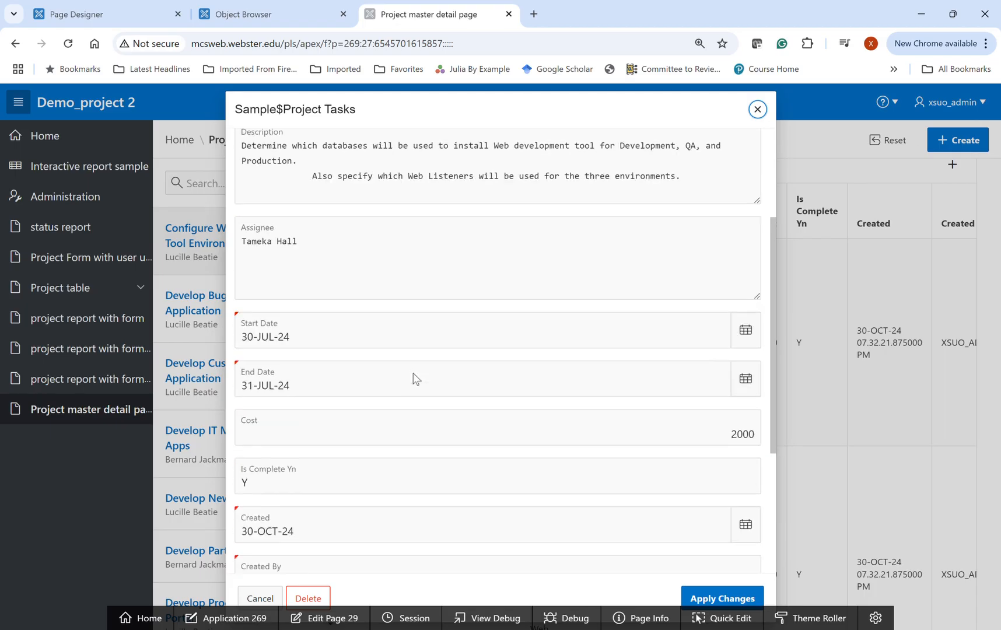
click(758, 110)
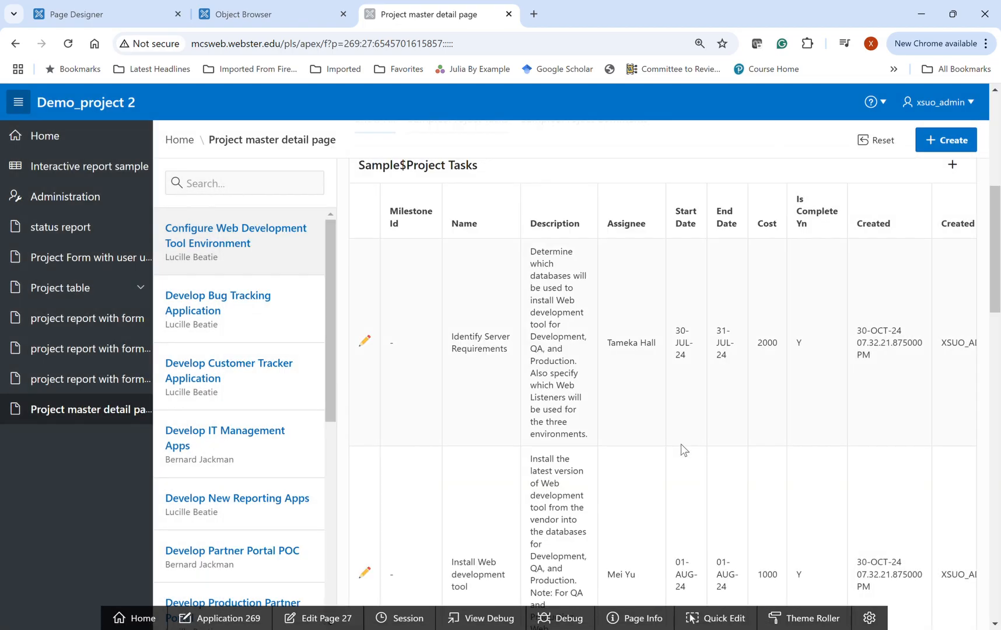
- View the edit form of the first project comment, about the Web Listener, and close it without changes
scroll(682, 450, down, 10)
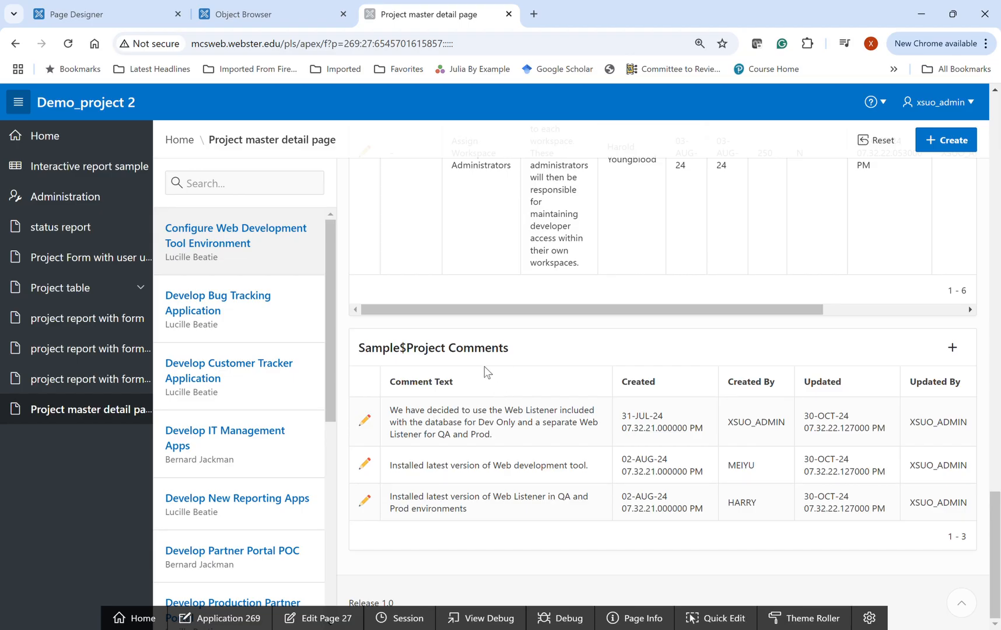
click(366, 421)
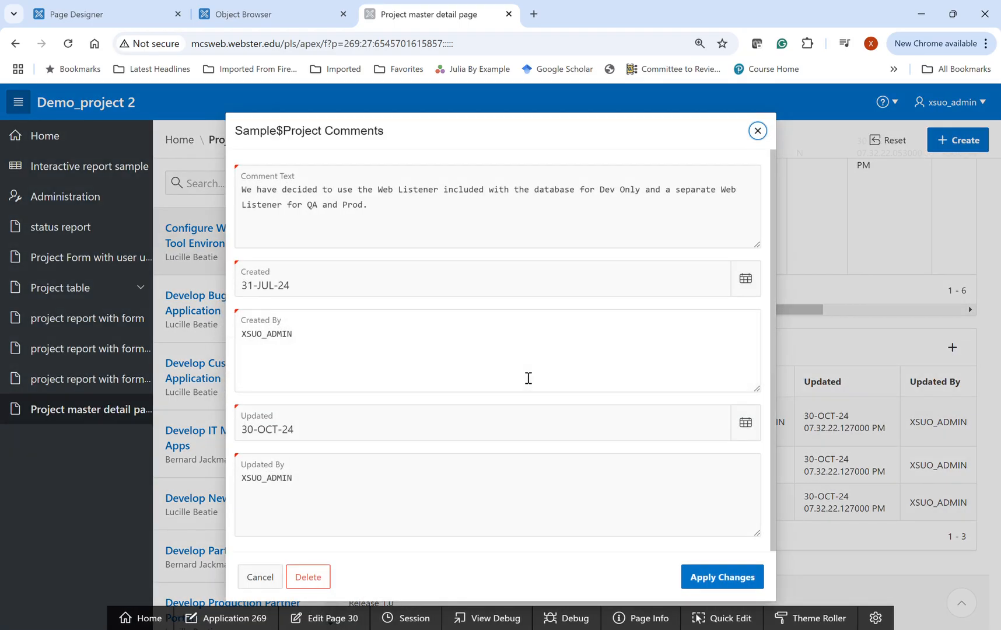
click(758, 131)
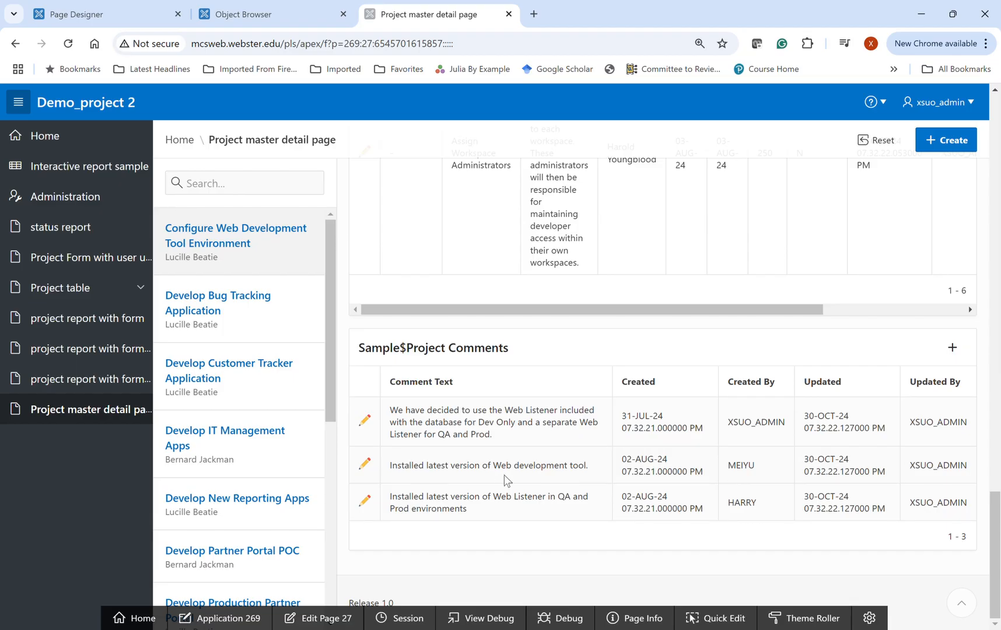
- Show the Develop Bug Tracking Application project and examine its details
scroll(513, 477, up, 10)
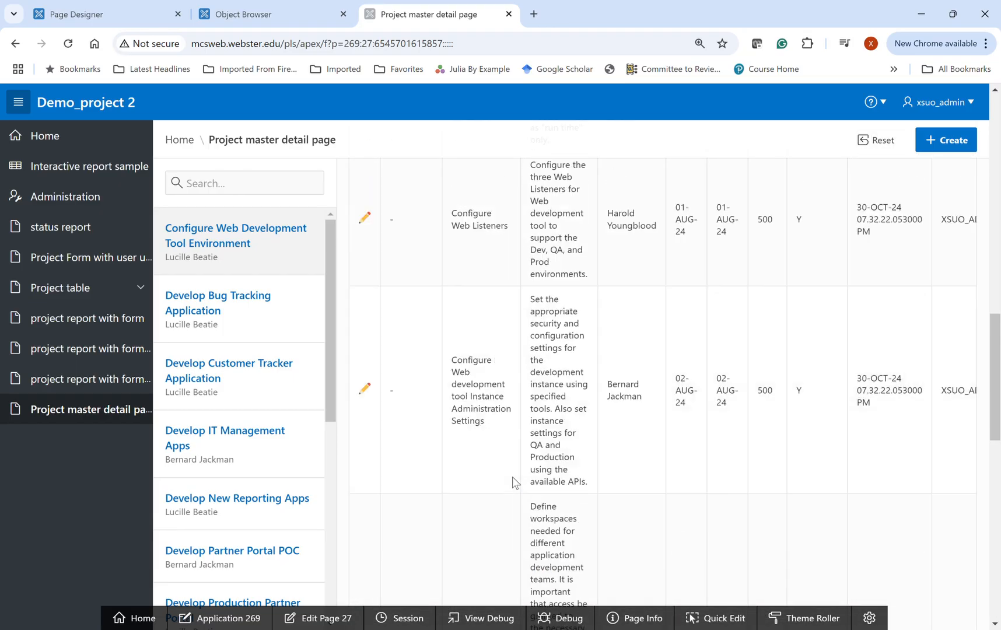
click(235, 305)
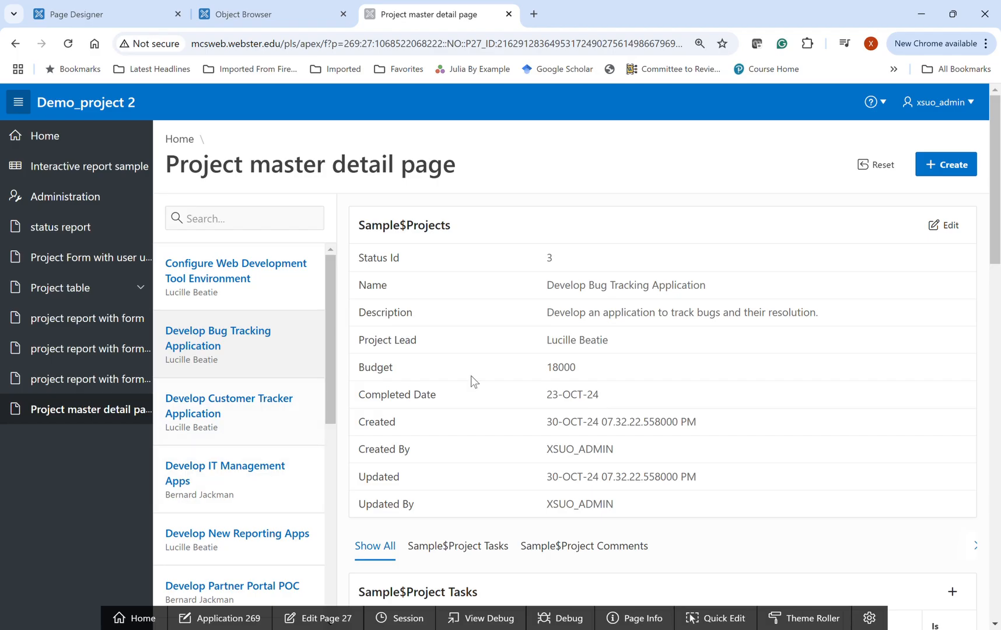
scroll(574, 409, down, 3)
scroll(574, 409, up, 2)
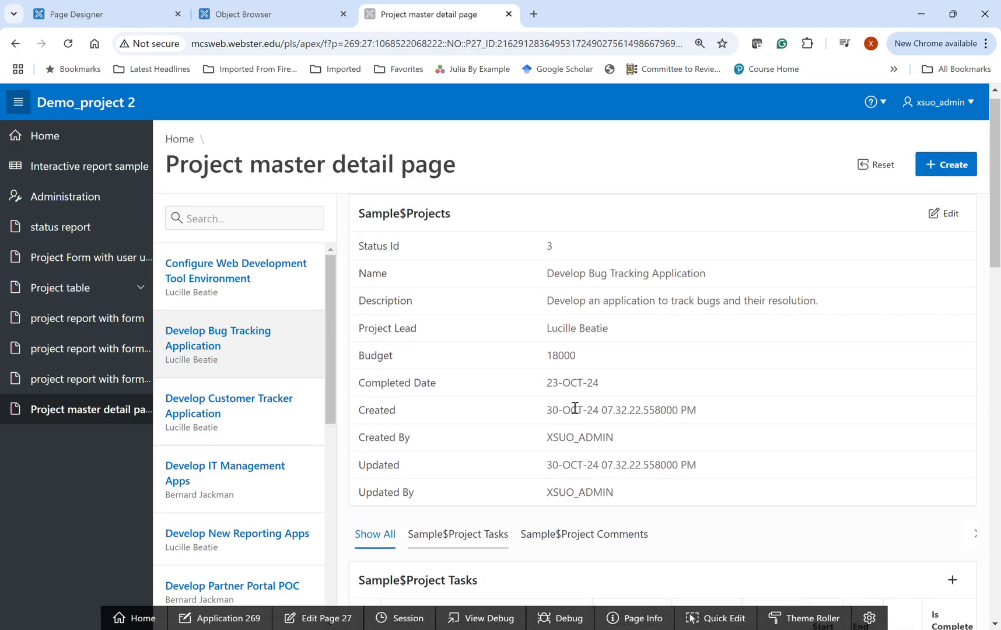
scroll(574, 409, down, 1)
- View the edit form of the Develop Bug Tracking Application project, close it without changes and review the project's page
click(944, 215)
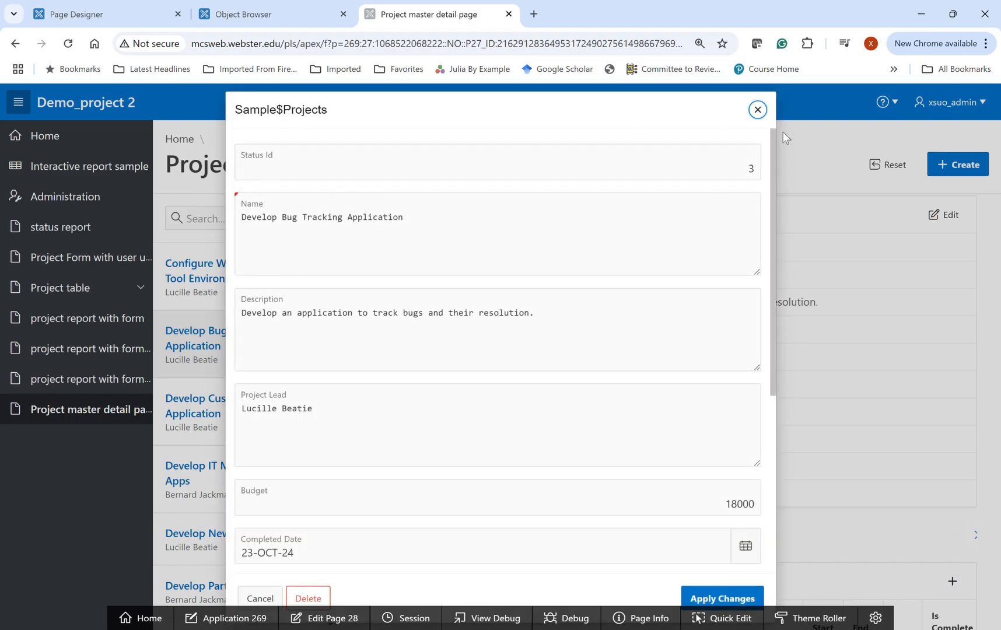
click(758, 110)
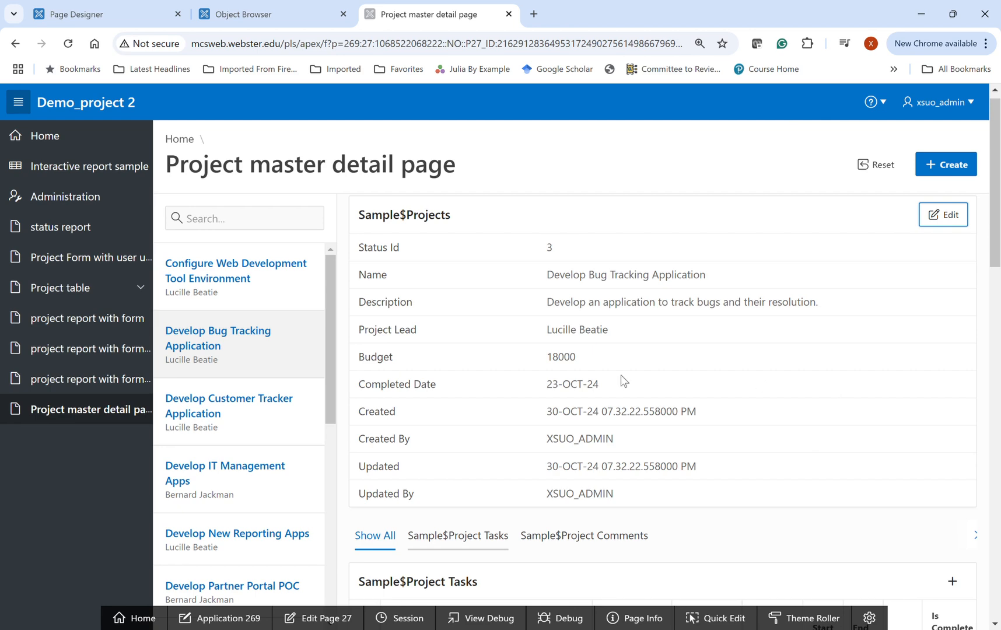
scroll(652, 300, down, 3)
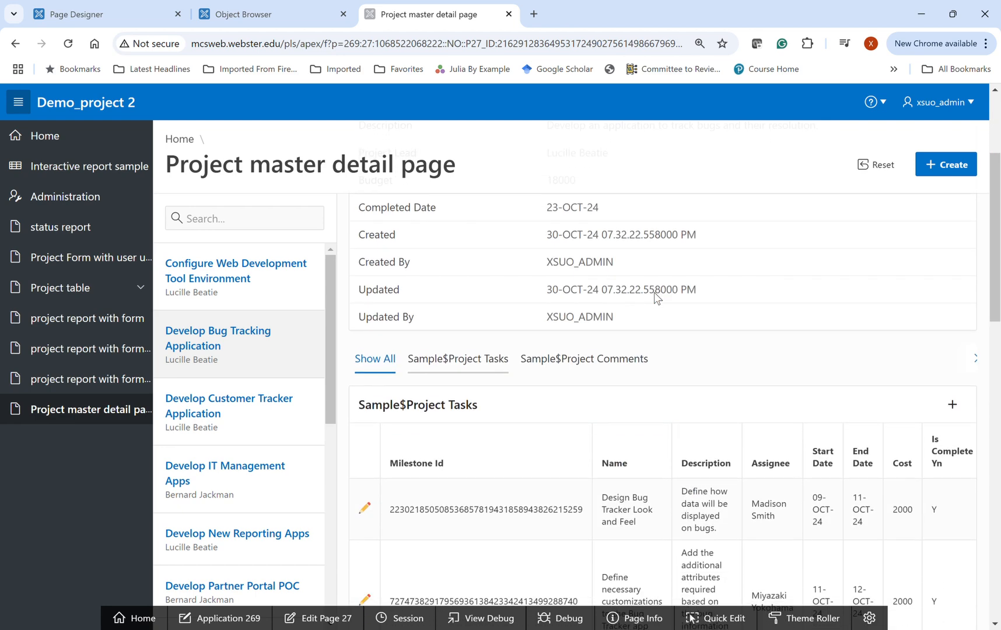
scroll(662, 299, up, 3)
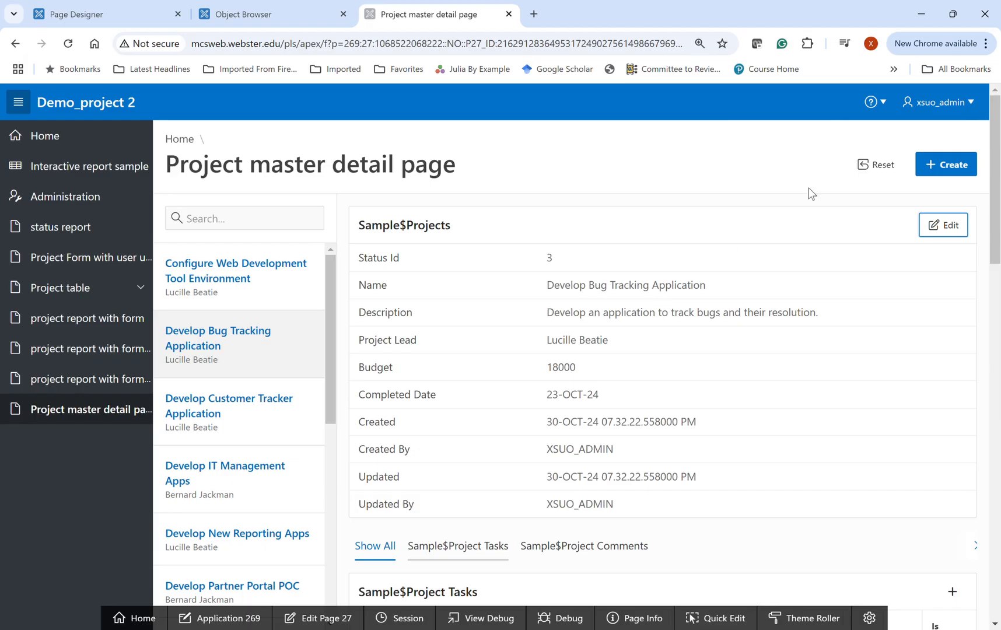
triple_click(302, 178)
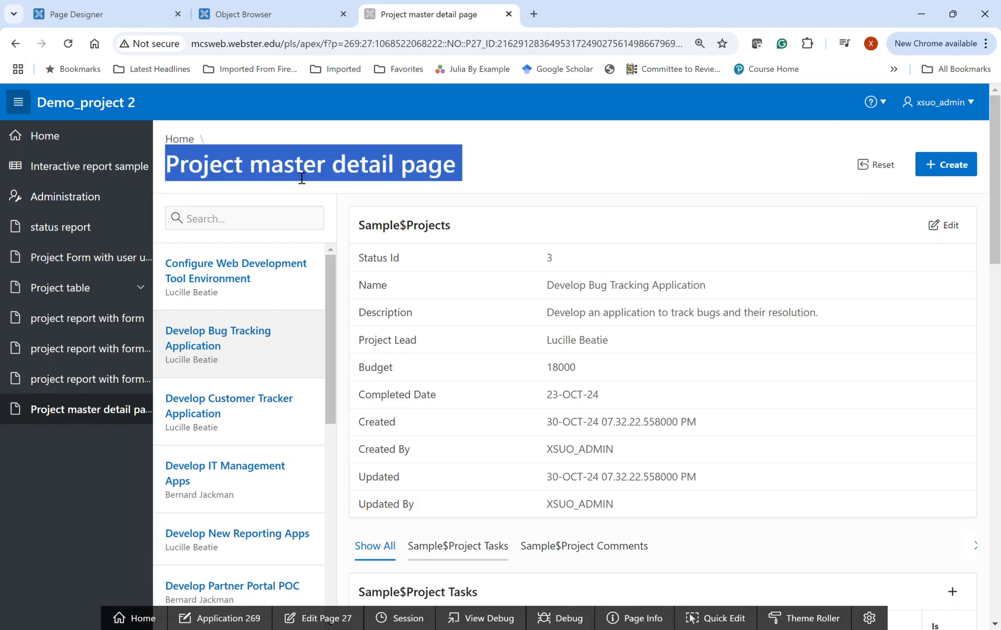